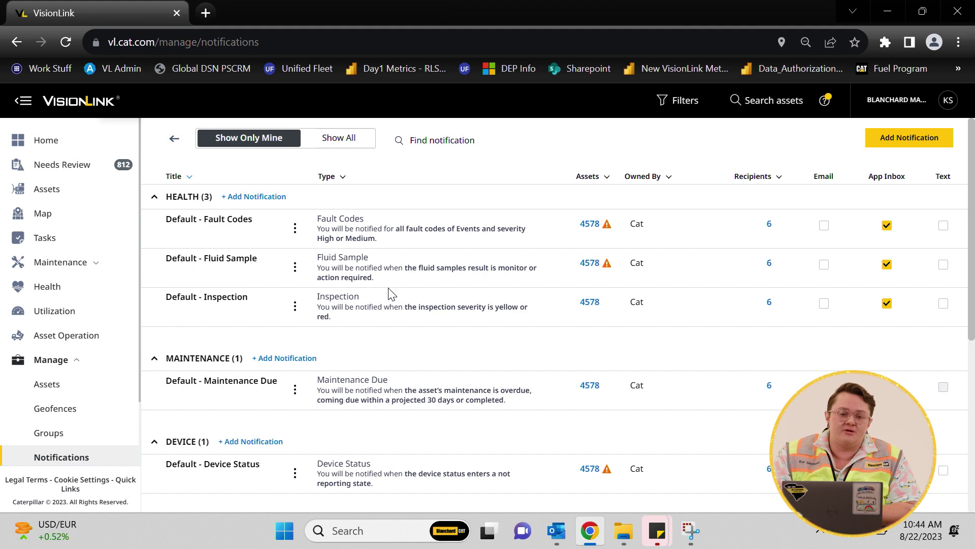
Review the existing notifications in each category, from Health and Maintenance through Device, Asset State and Fluid Levels
scroll(391, 293, "up", 2)
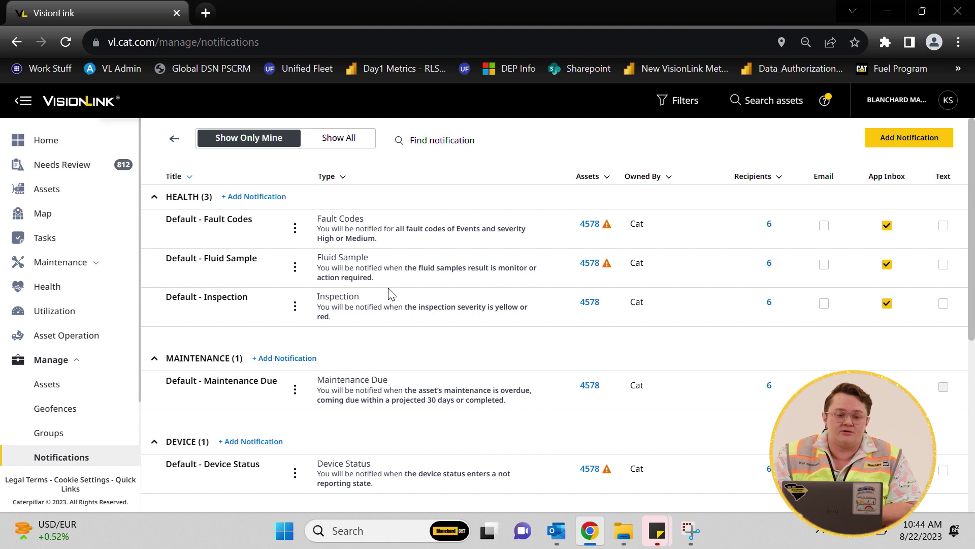
scroll(391, 294, "down", 2)
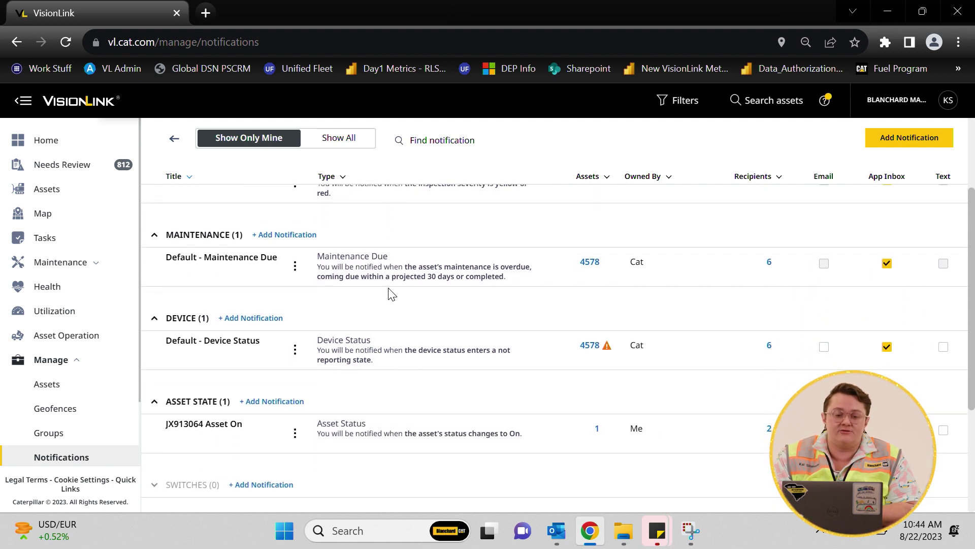
scroll(391, 294, "down", 2)
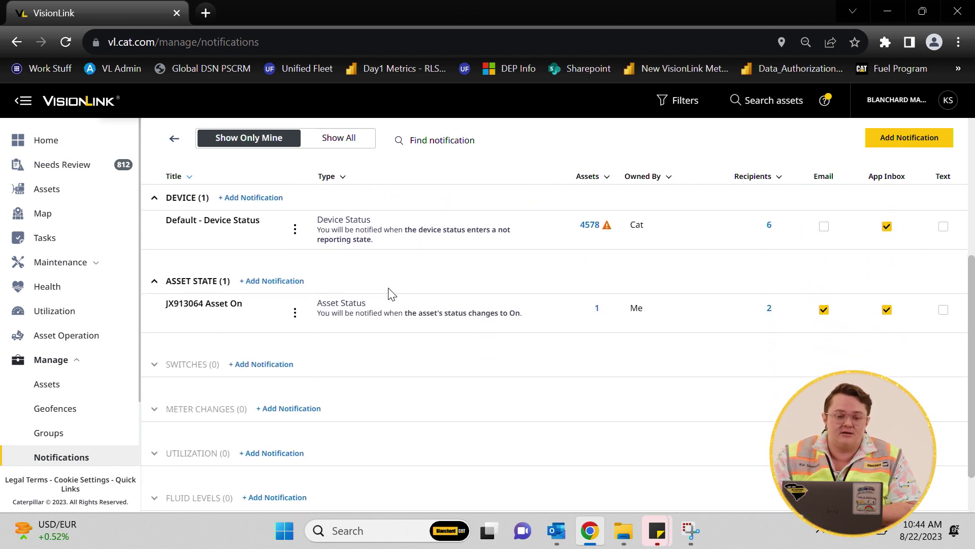
scroll(391, 293, "down", 1)
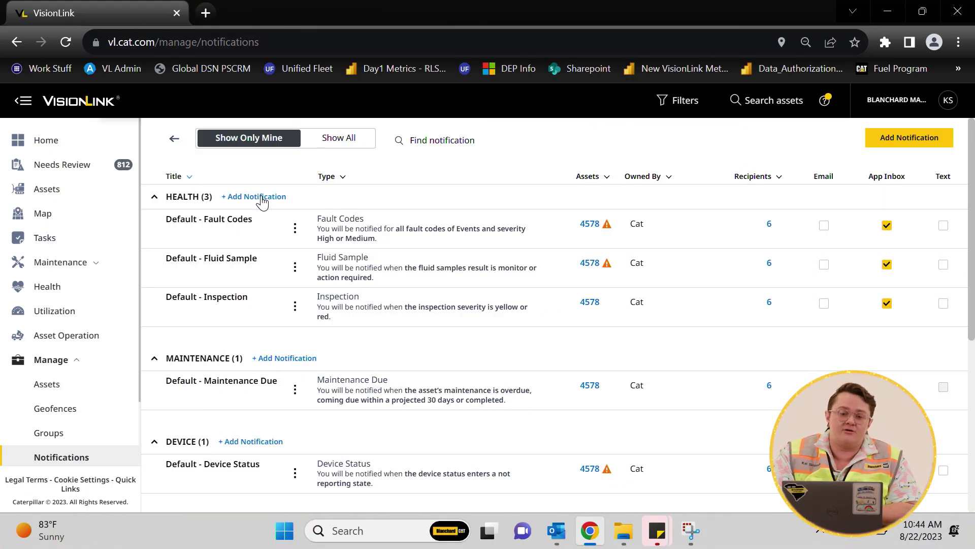
Start a new Fluid Sample notification under Health and examine its sample status, asset inclusion and recipient delivery options
left_click(263, 199)
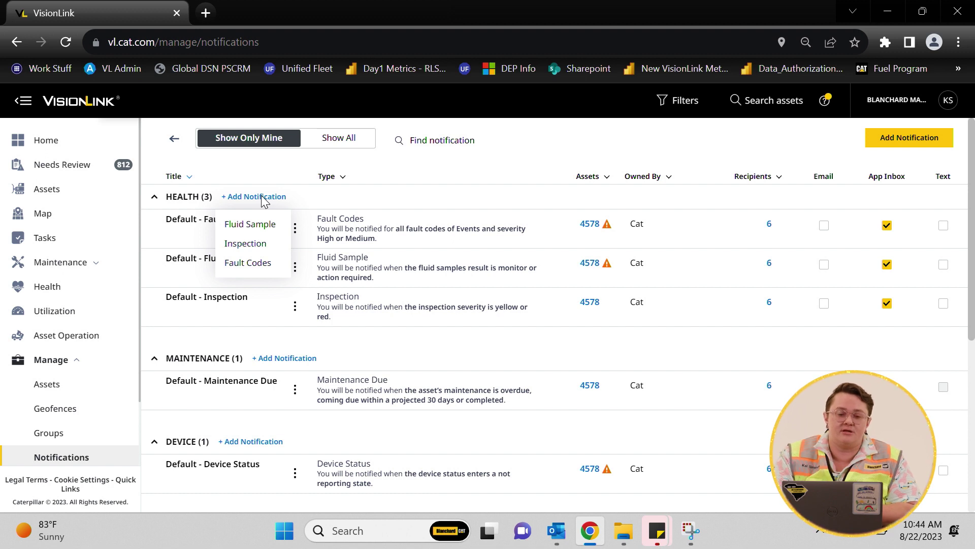
left_click(268, 234)
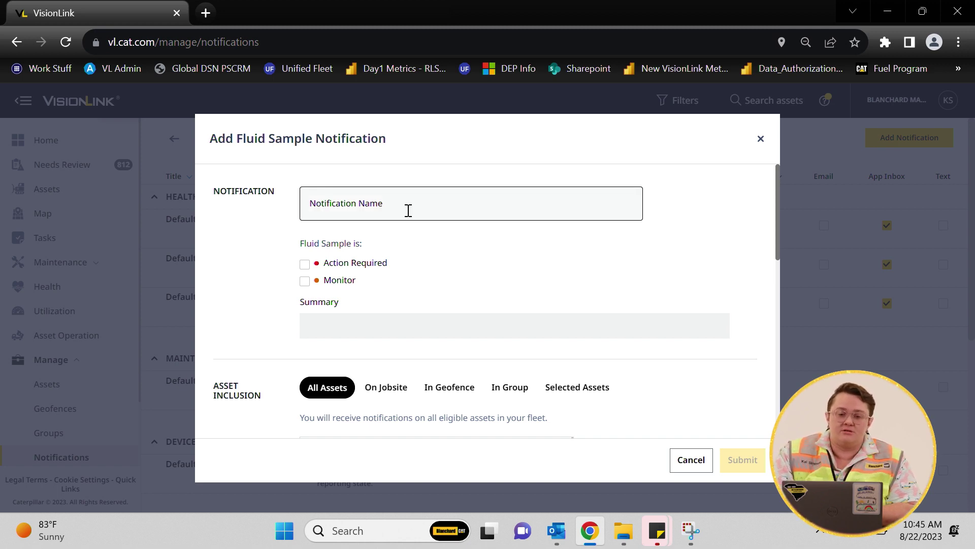
scroll(408, 210, "down", 1)
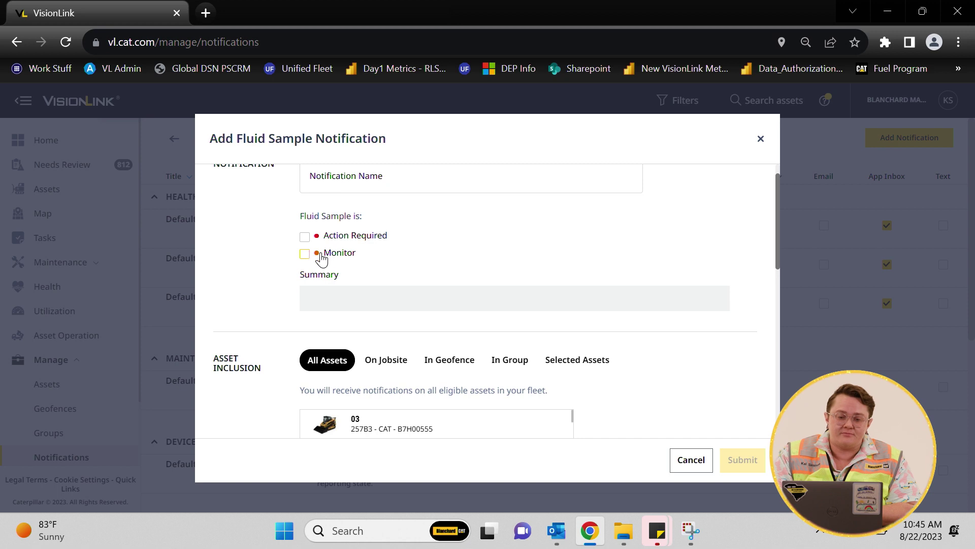
scroll(349, 262, "down", 1)
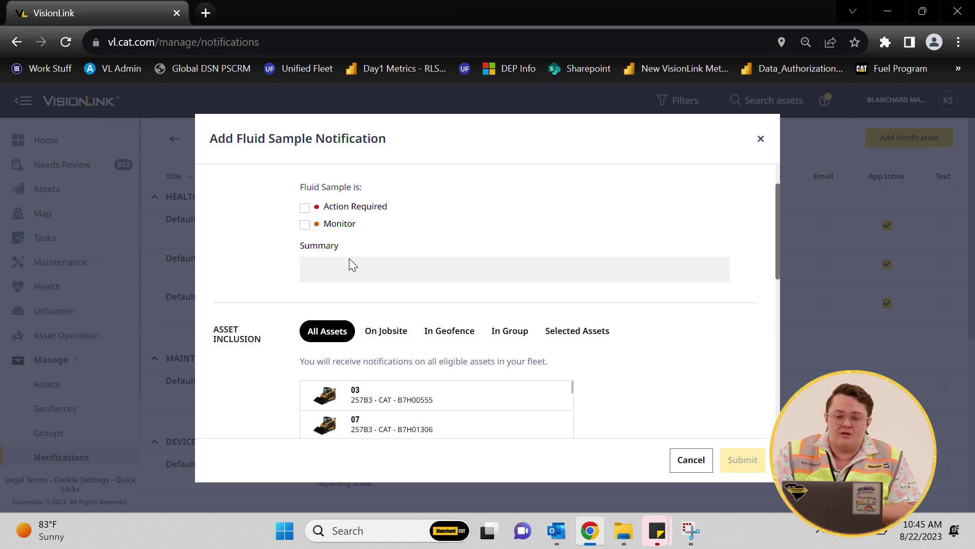
scroll(349, 258, "down", 3)
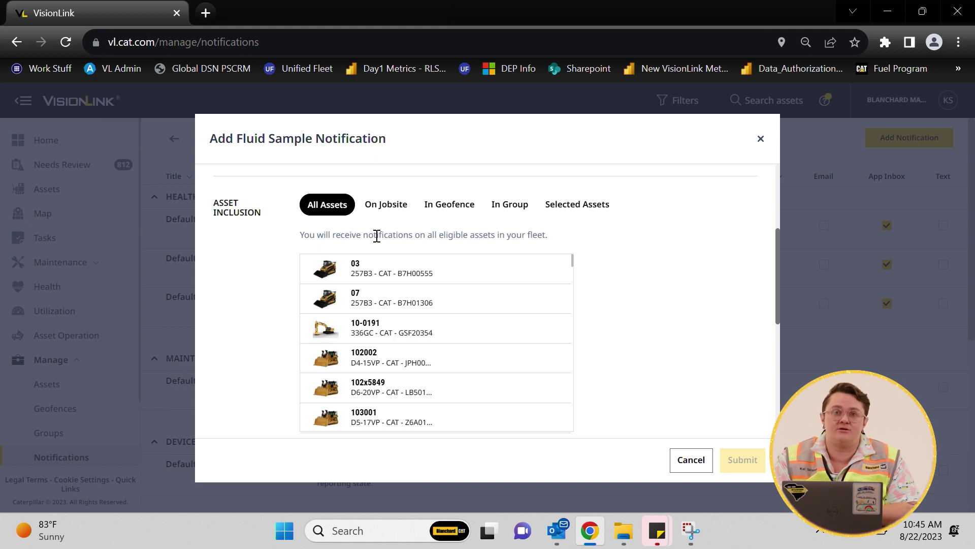
scroll(376, 237, "down", 5)
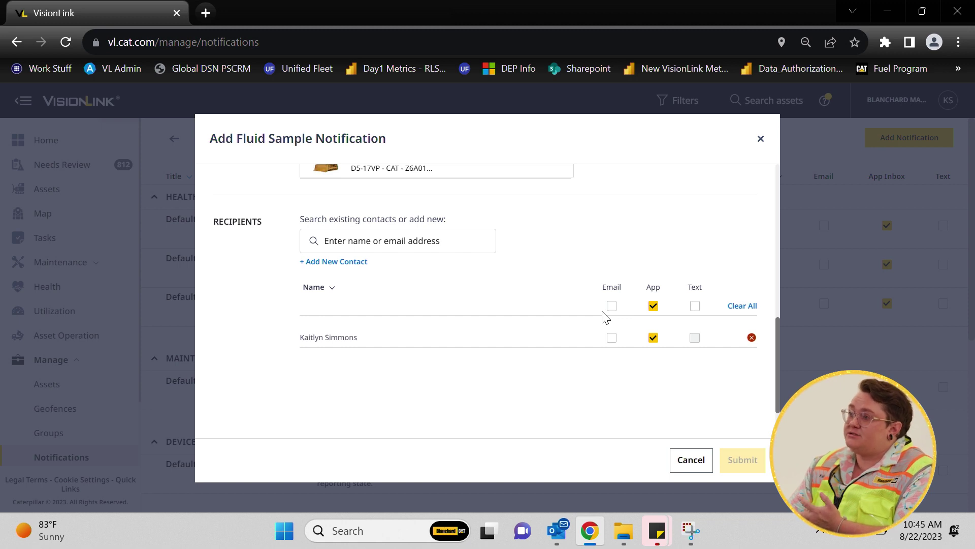
scroll(606, 318, "down", 2)
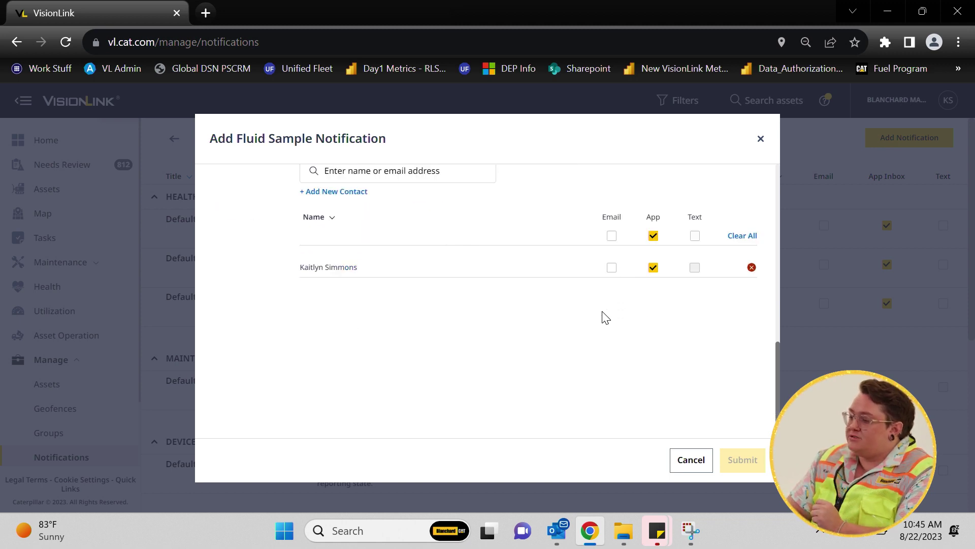
left_click(612, 272)
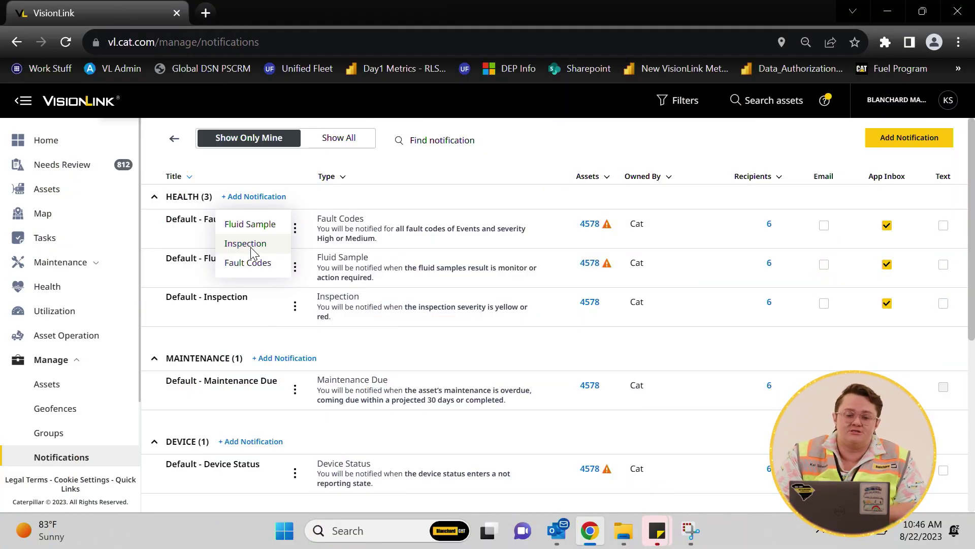
Start a new Inspection notification under Health, examine its severity, asset inclusion and recipient options, and discard it
left_click(246, 244)
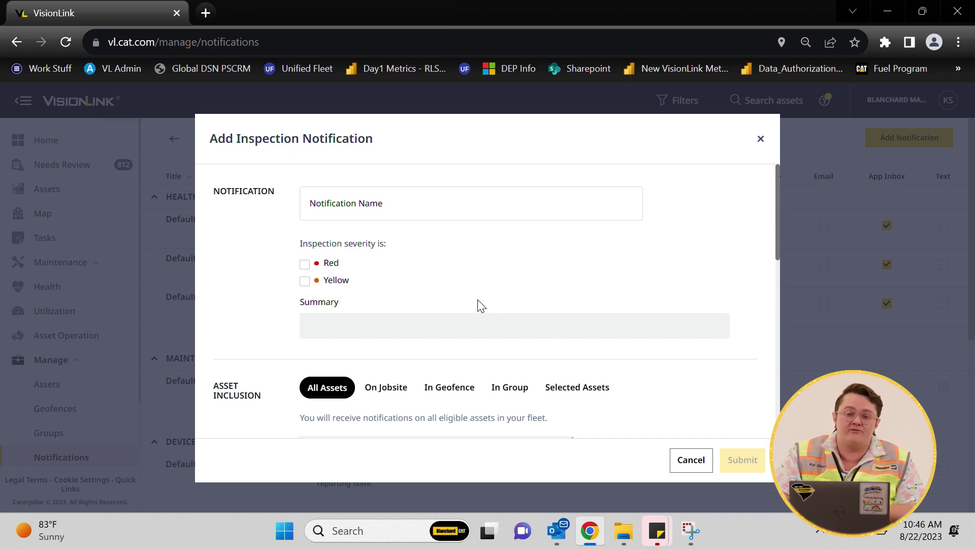
scroll(479, 299, "down", 2)
scroll(478, 300, "down", 2)
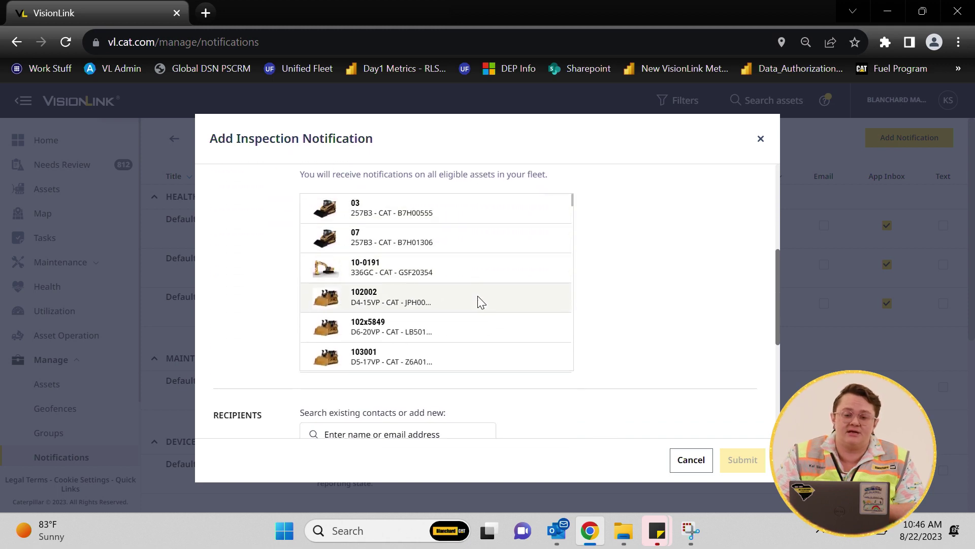
scroll(479, 301, "up", 1)
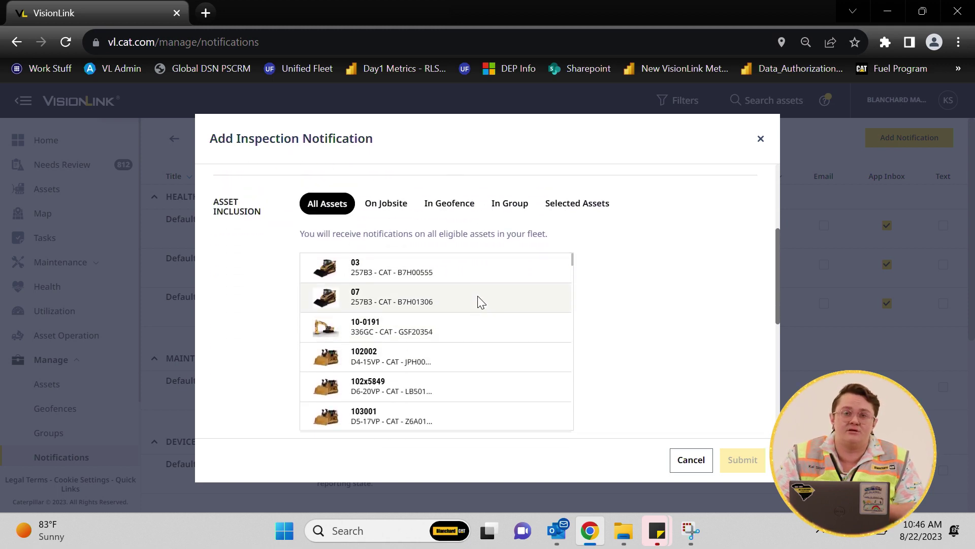
scroll(480, 301, "down", 5)
scroll(707, 336, "down", 5)
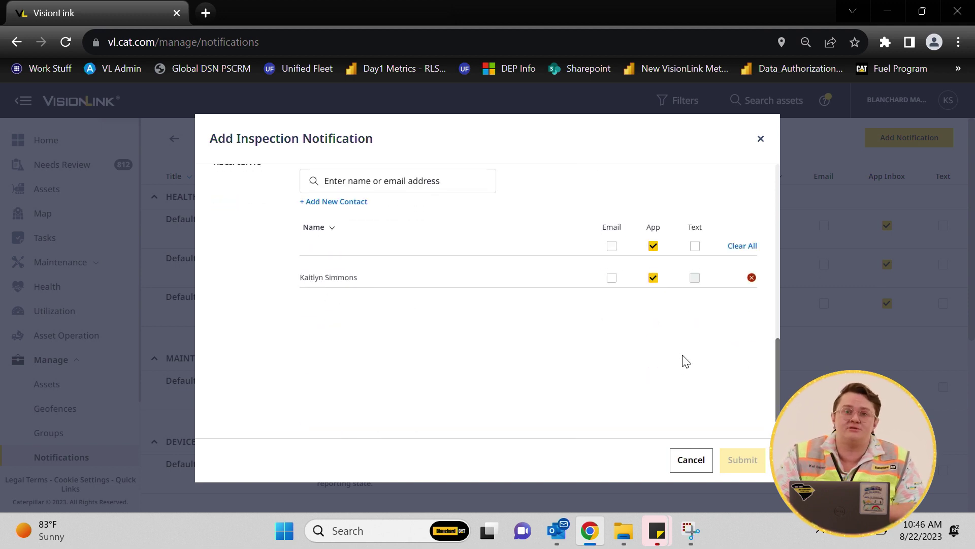
left_click(705, 460)
left_click(574, 376)
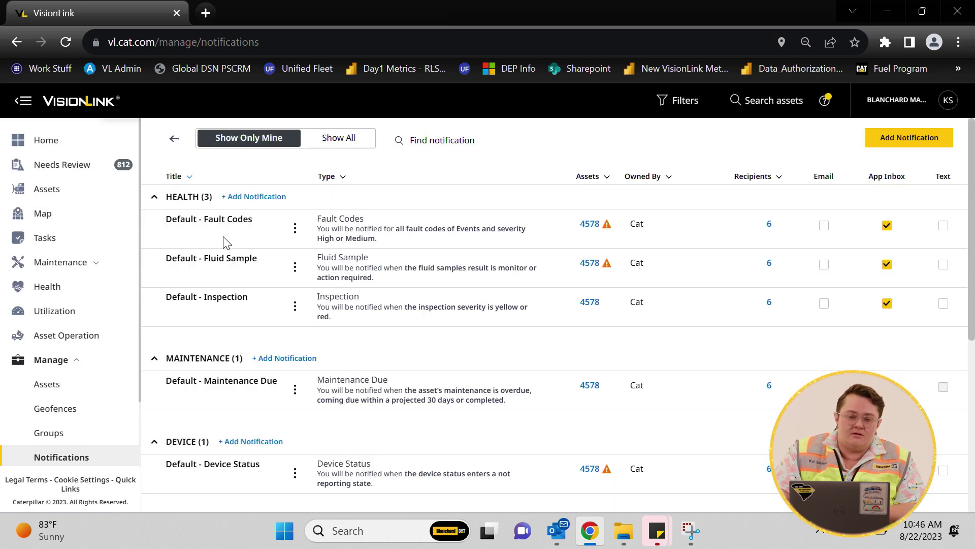
Start a new Fault Codes notification under Health and set it to cover All Codes
left_click(256, 197)
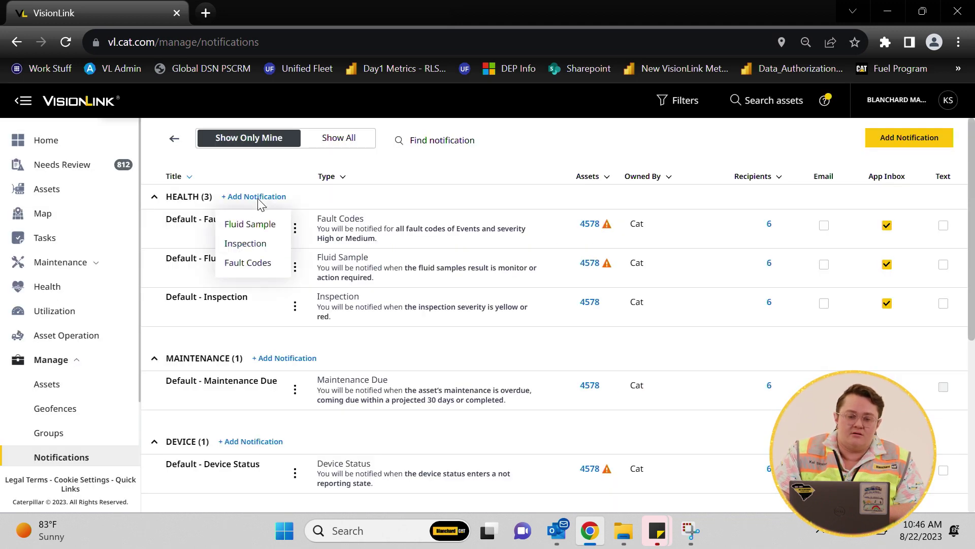
left_click(268, 263)
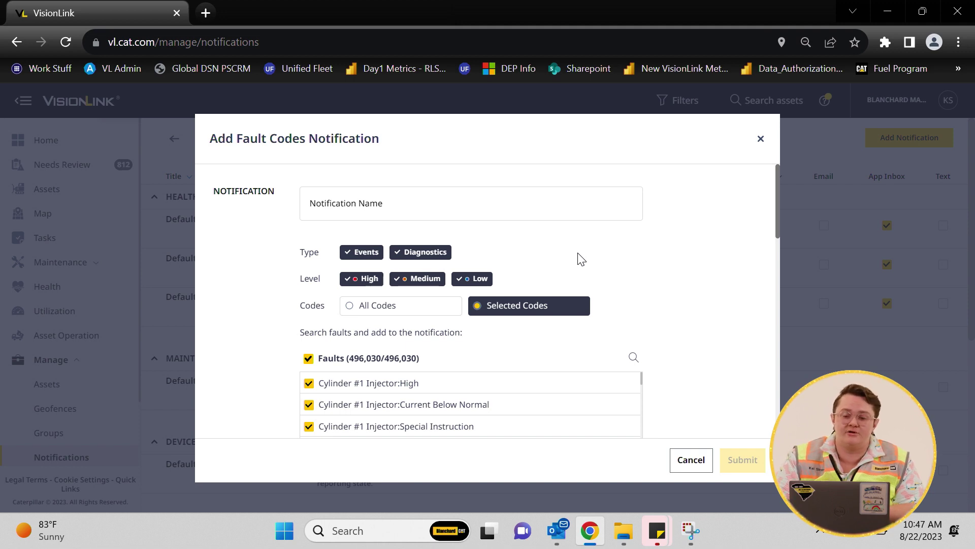
scroll(582, 259, "down", 1)
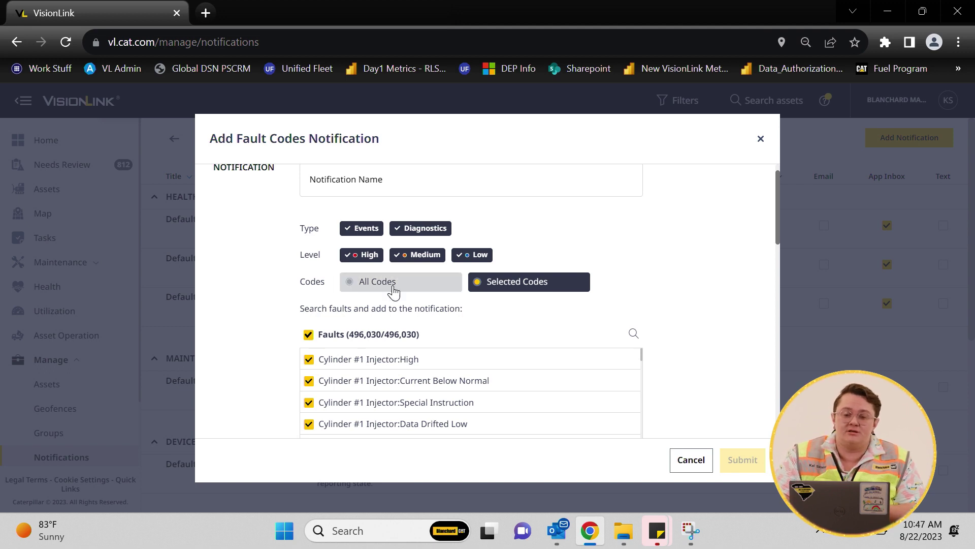
scroll(437, 373, "down", 1)
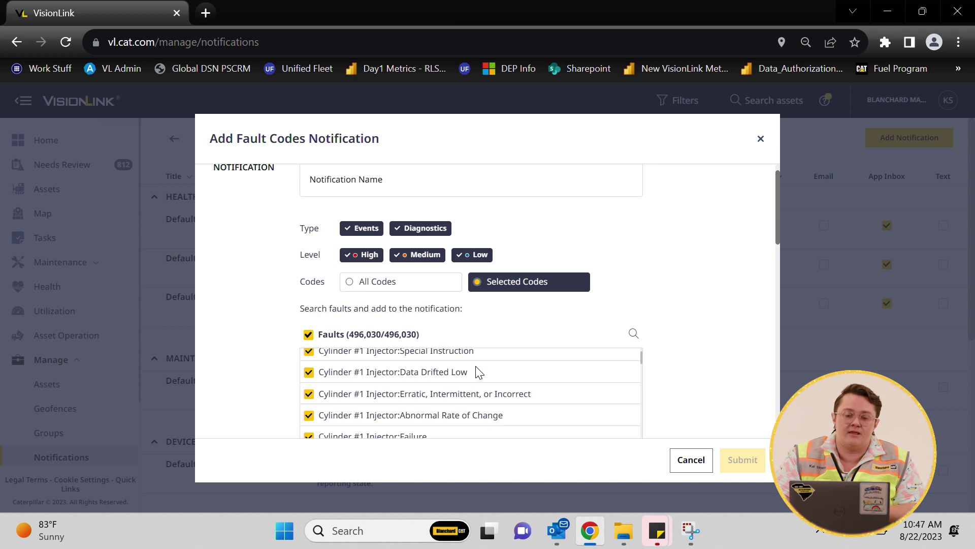
left_click(345, 289)
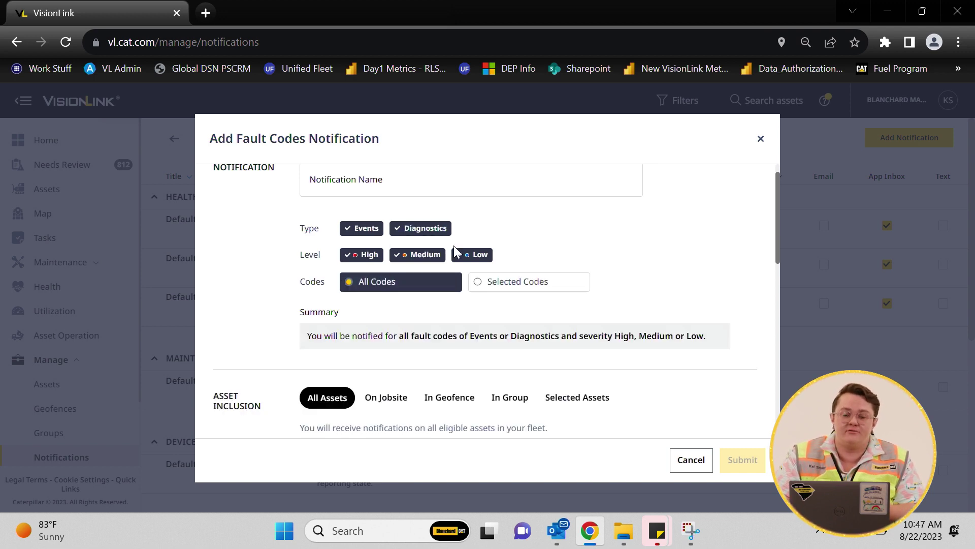
Examine the summary and asset inclusion options of the Fault Codes notification, then leave the form
scroll(459, 294, "down", 3)
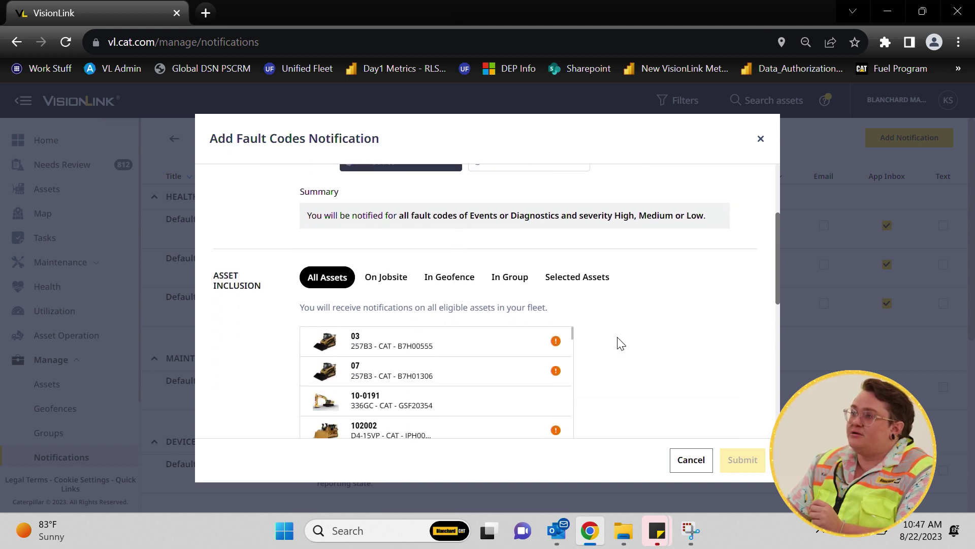
scroll(616, 348, "down", 1)
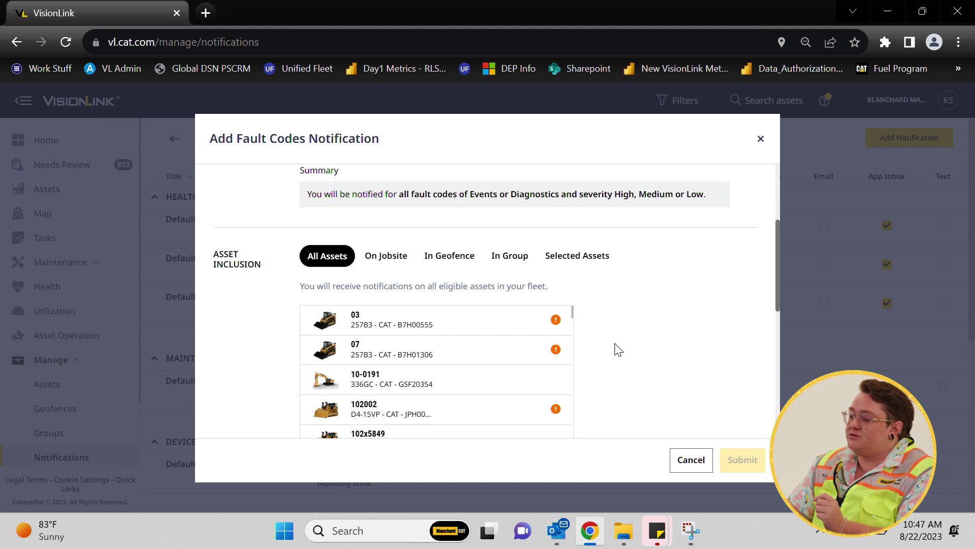
scroll(618, 350, "down", 2)
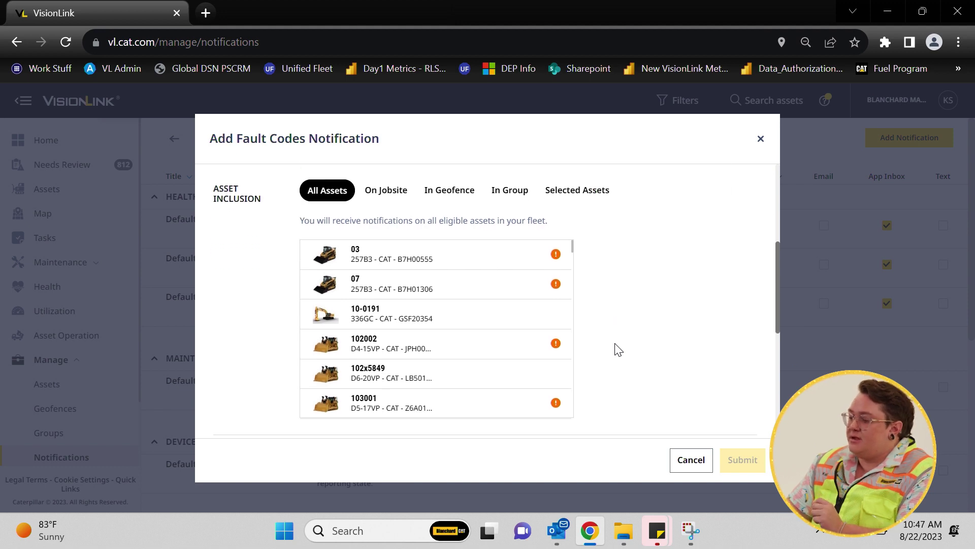
scroll(618, 349, "down", 4)
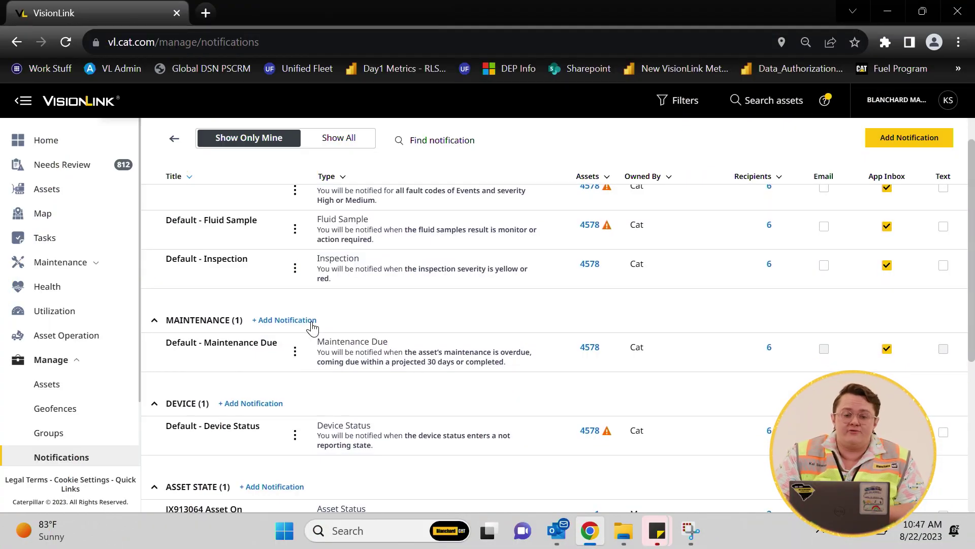
Start a new Maintenance Due notification under Maintenance and examine its asset inclusion options
scroll(312, 327, "down", 2)
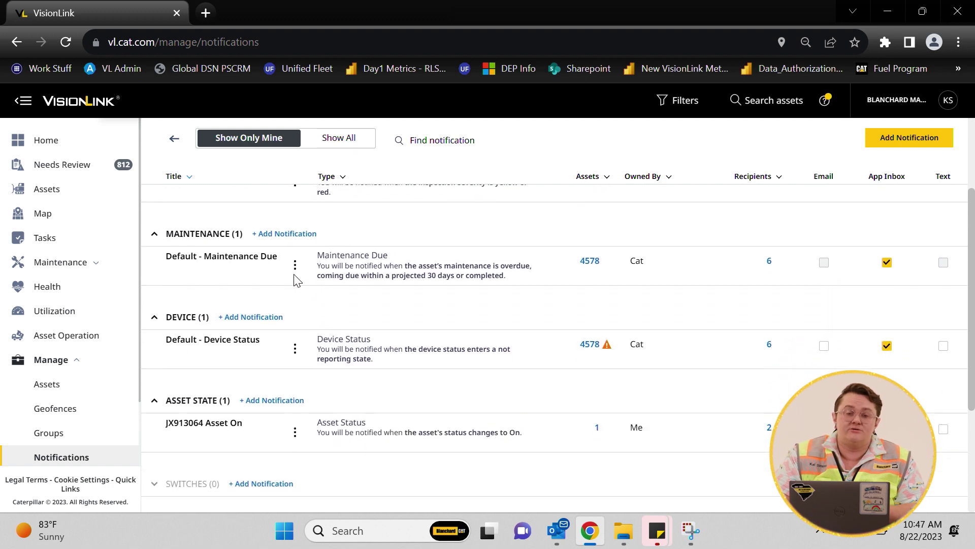
left_click(278, 235)
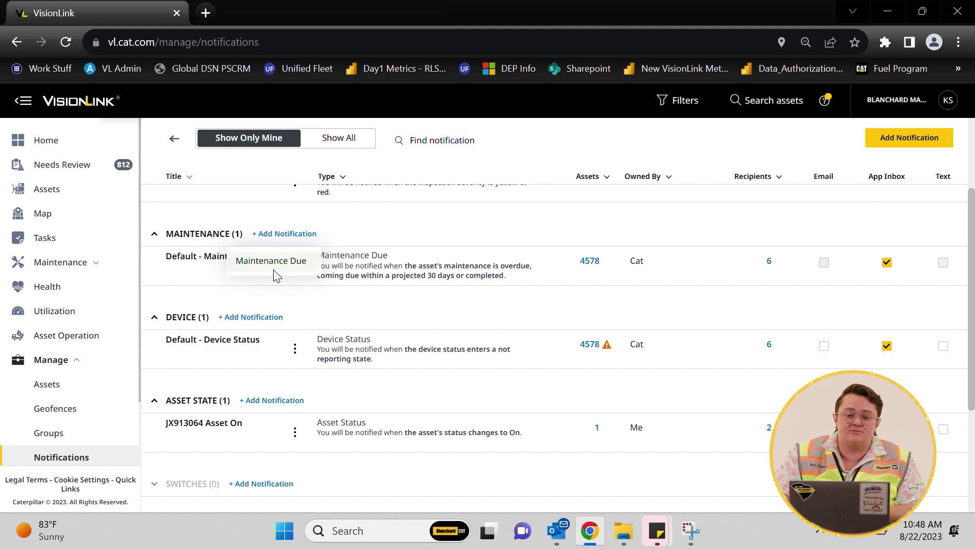
left_click(287, 268)
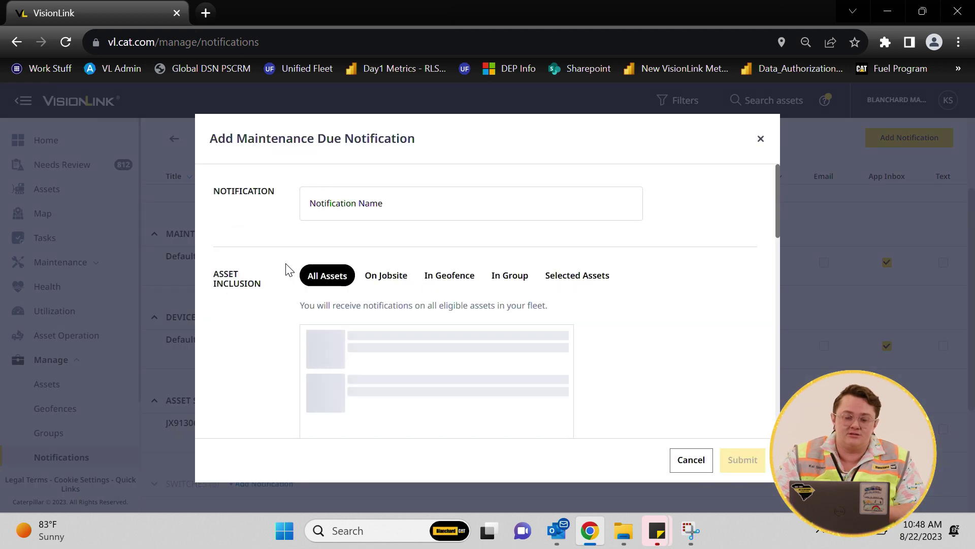
scroll(423, 208, "down", 1)
scroll(568, 332, "down", 2)
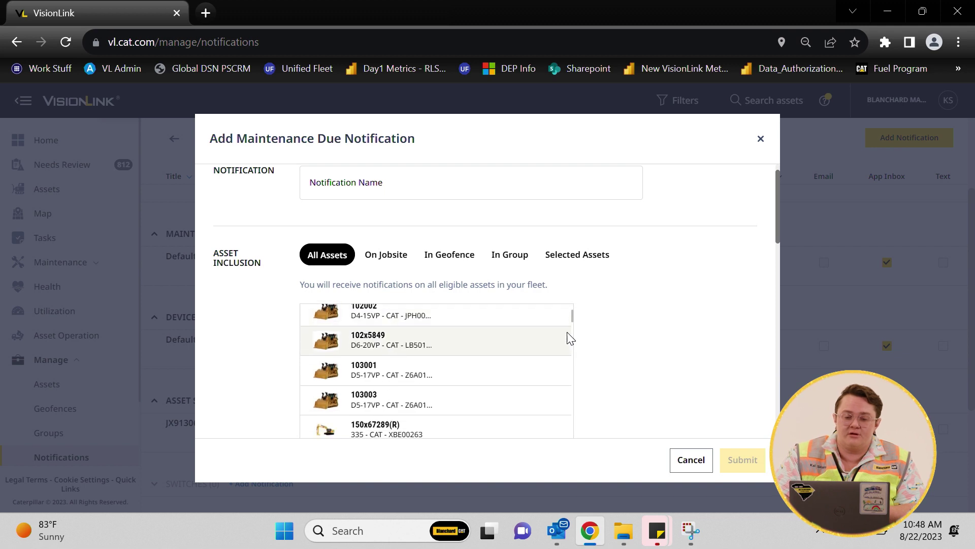
Examine the delivery and recipient options of the Maintenance Due notification, then discard the form
scroll(682, 376, "down", 5)
scroll(682, 376, "down", 2)
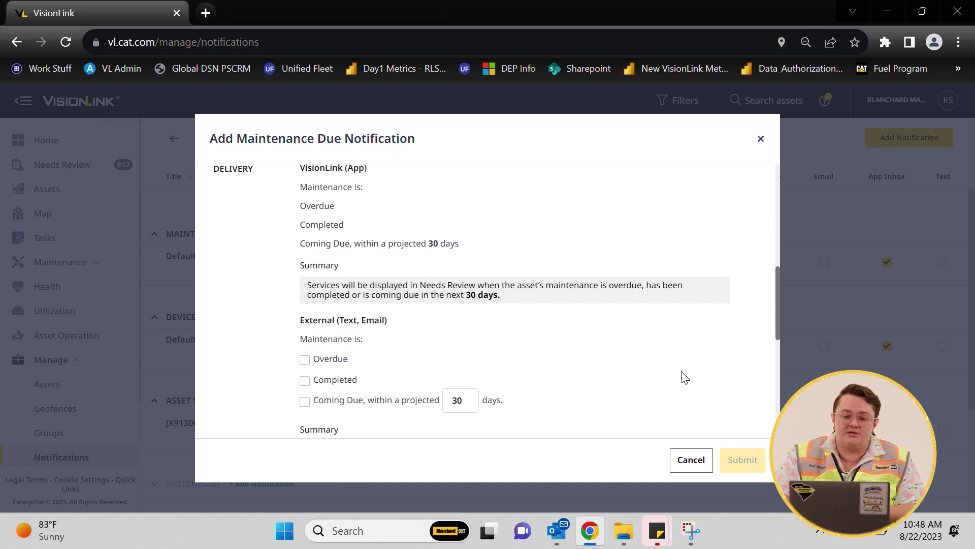
scroll(682, 377, "down", 1)
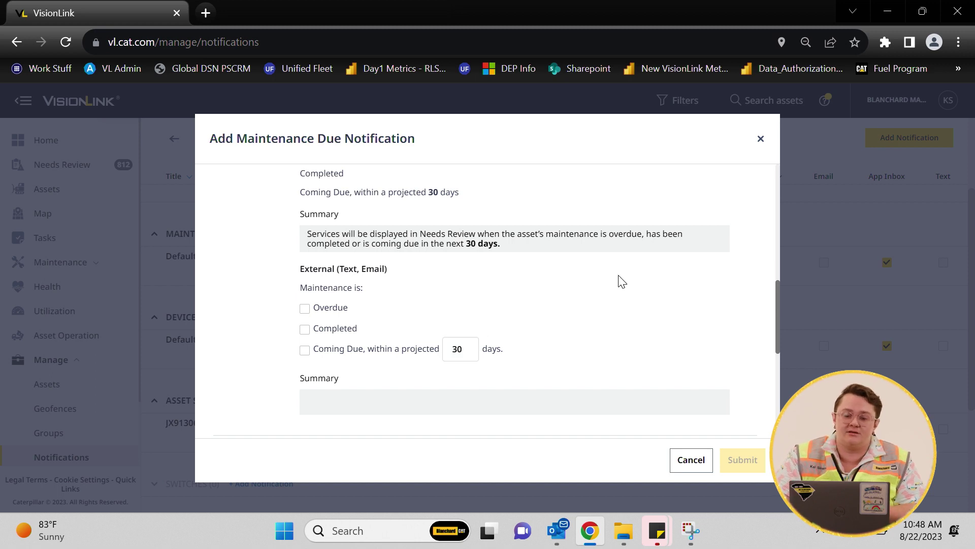
scroll(622, 281, "down", 1)
scroll(622, 281, "down", 2)
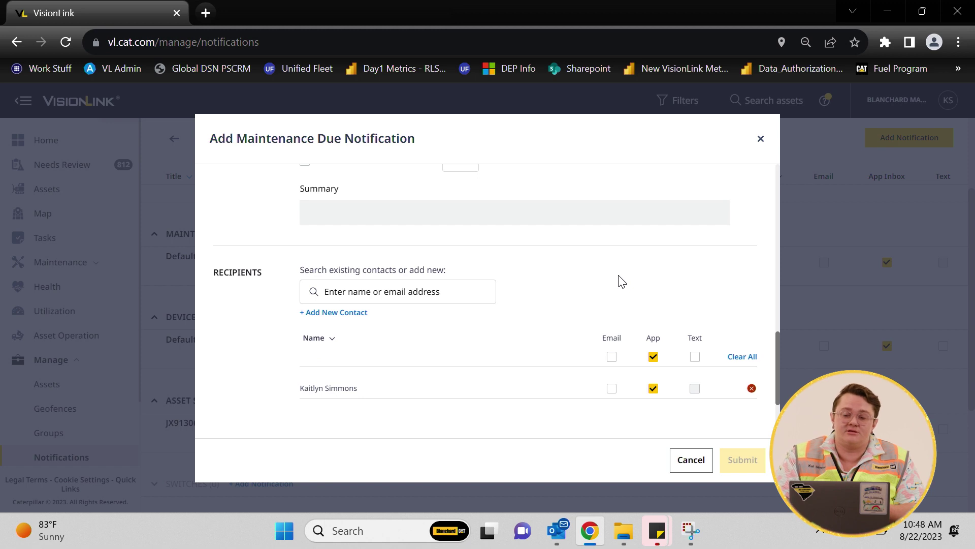
scroll(619, 278, "down", 1)
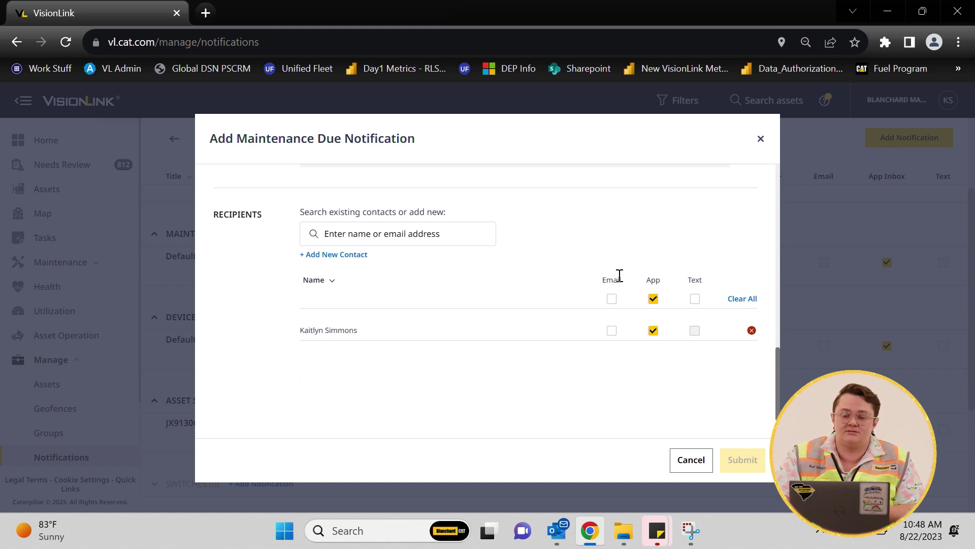
left_click(686, 463)
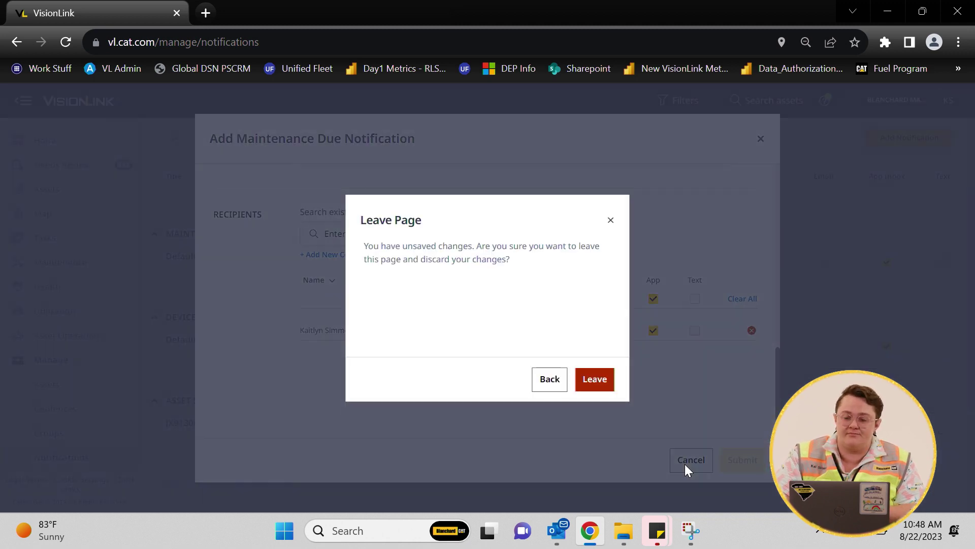
left_click(599, 388)
Start a new Device Status notification under Device, covering both Not reporting state and Reporting state
scroll(375, 353, "down", 1)
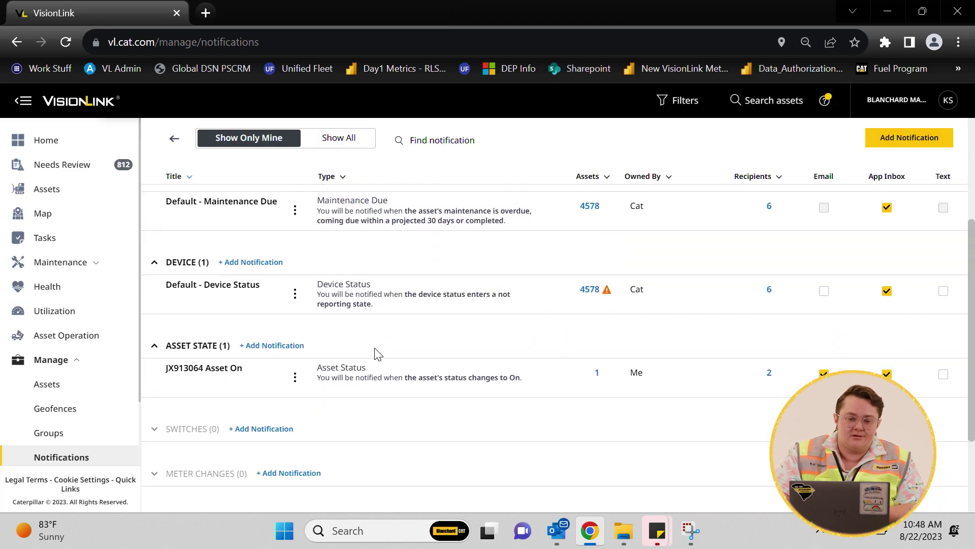
scroll(374, 352, "up", 1)
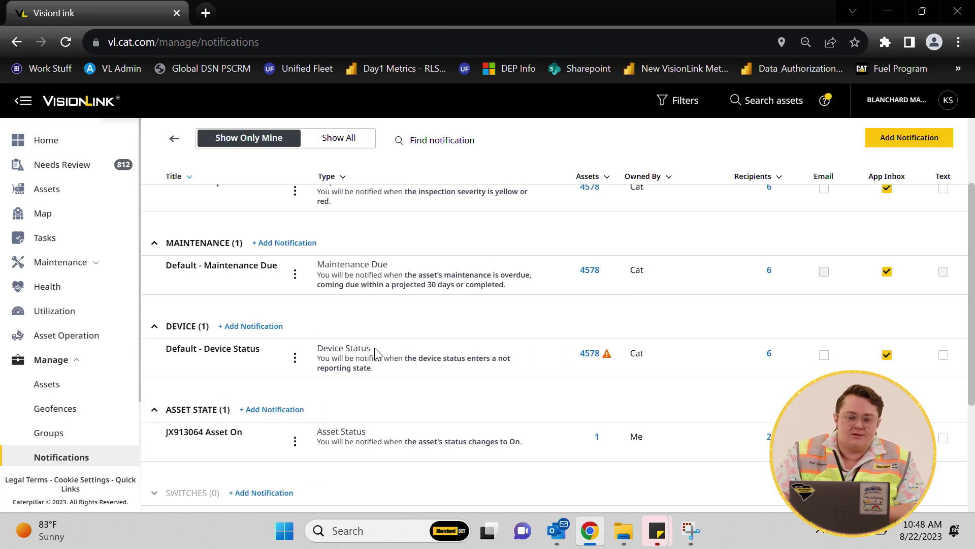
left_click(253, 327)
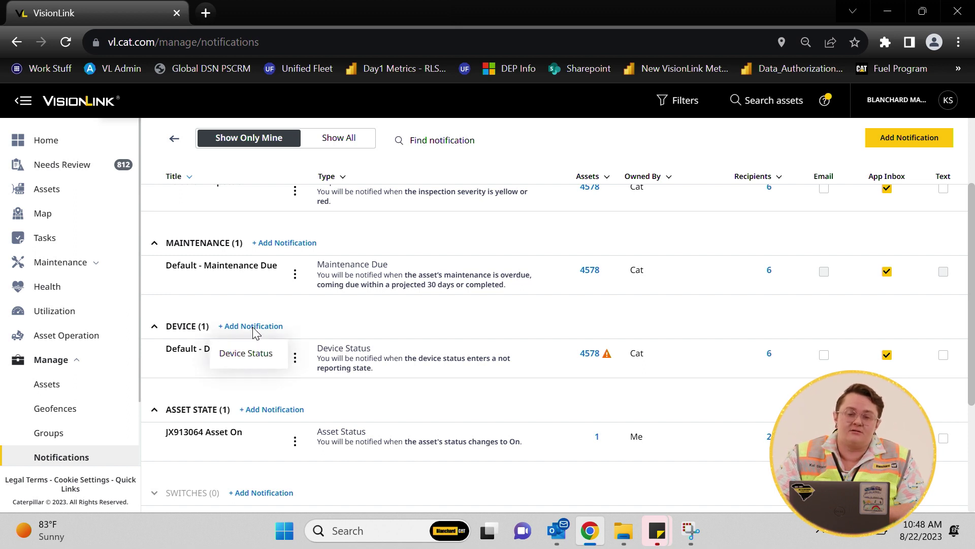
left_click(263, 355)
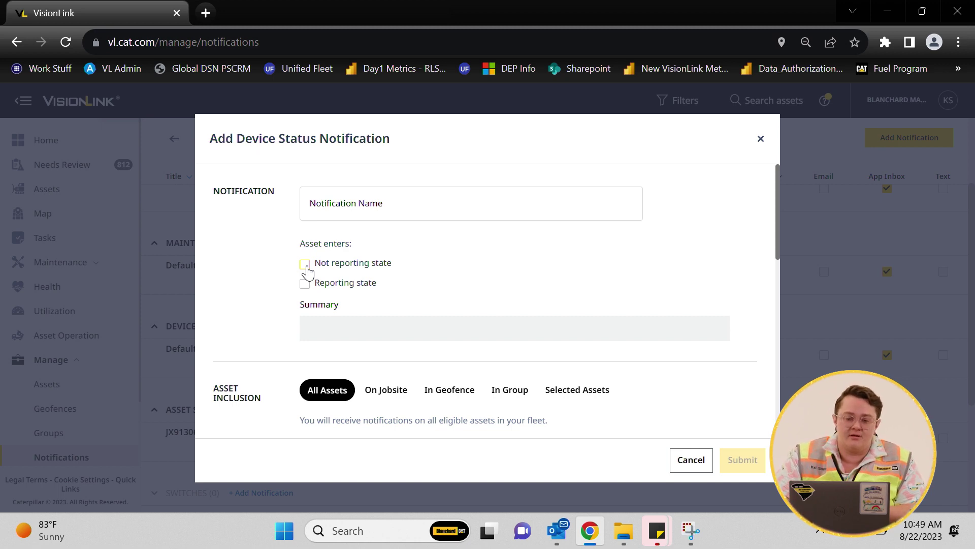
left_click(348, 205)
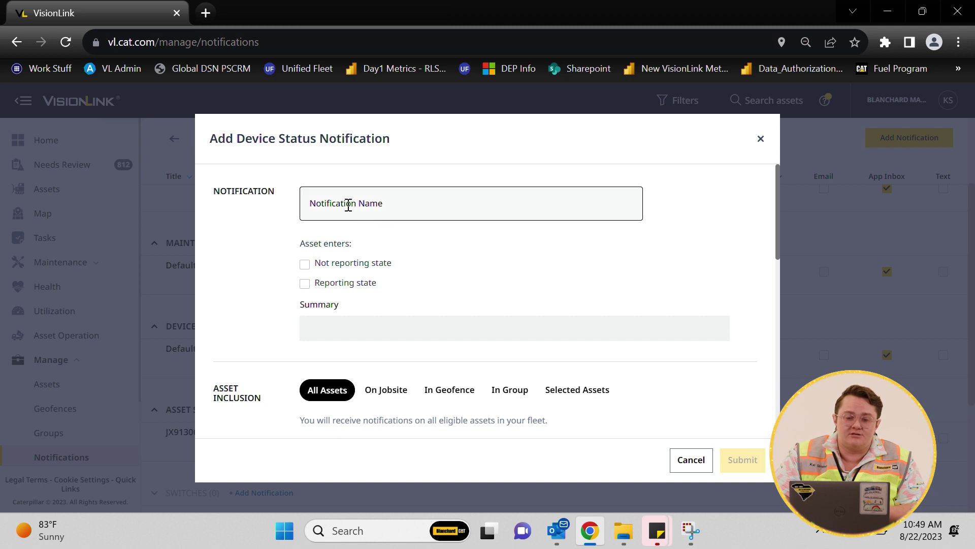
left_click(305, 266)
left_click(305, 285)
Examine the summary, asset inclusion and recipient options of the Device Status notification, then leave the form
scroll(382, 301, "down", 2)
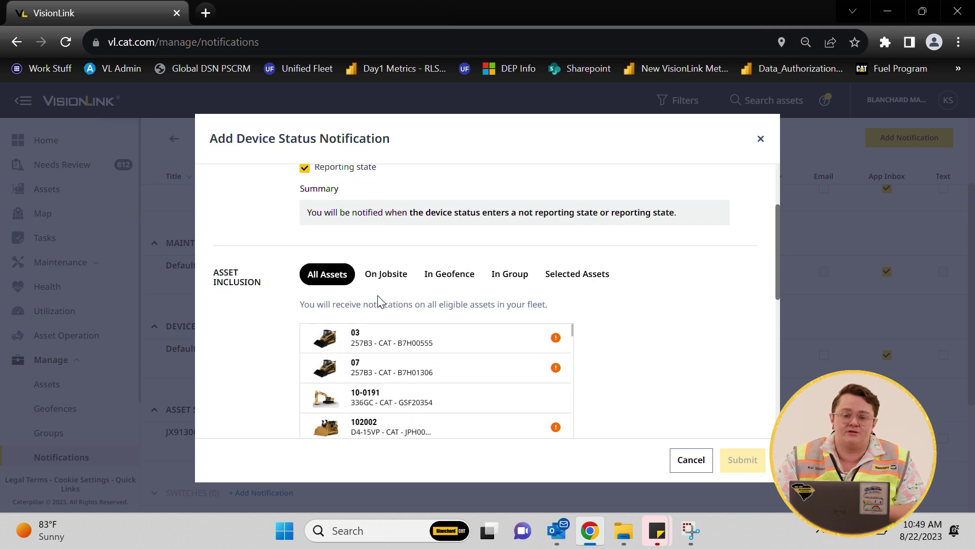
scroll(376, 300, "down", 2)
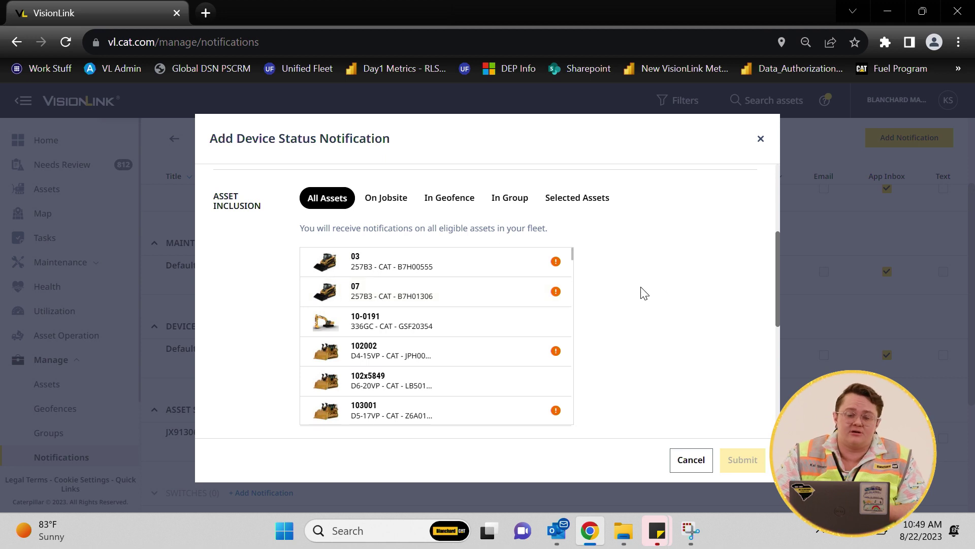
scroll(644, 293, "down", 1)
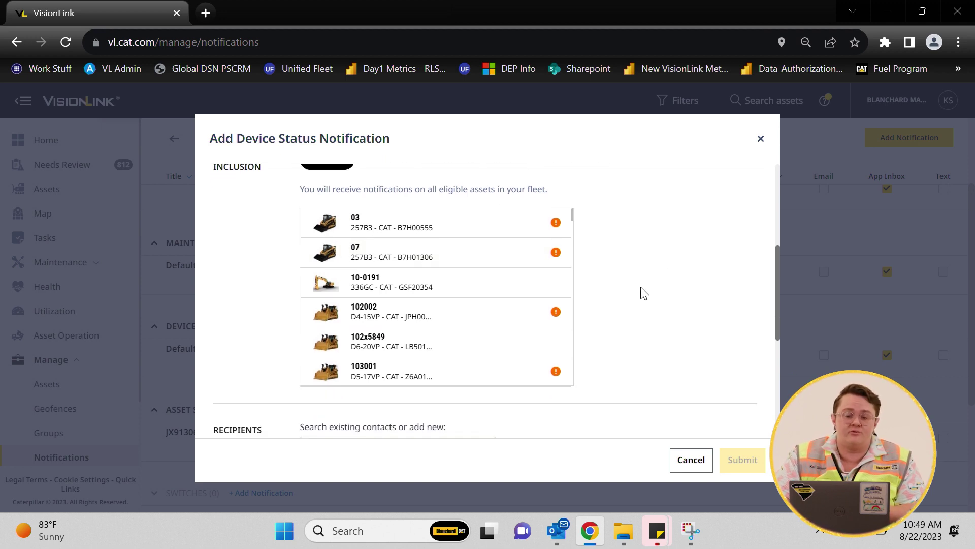
scroll(644, 293, "down", 1)
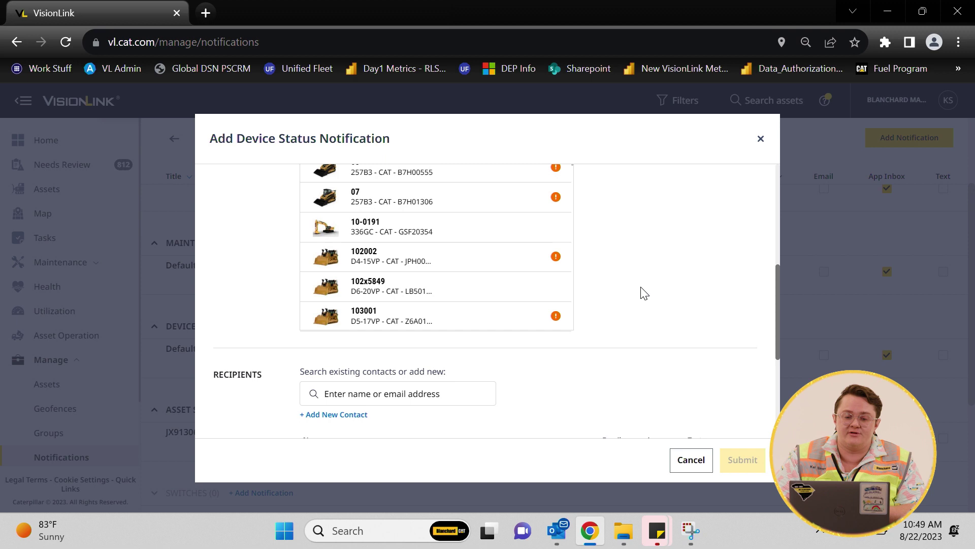
scroll(644, 293, "down", 3)
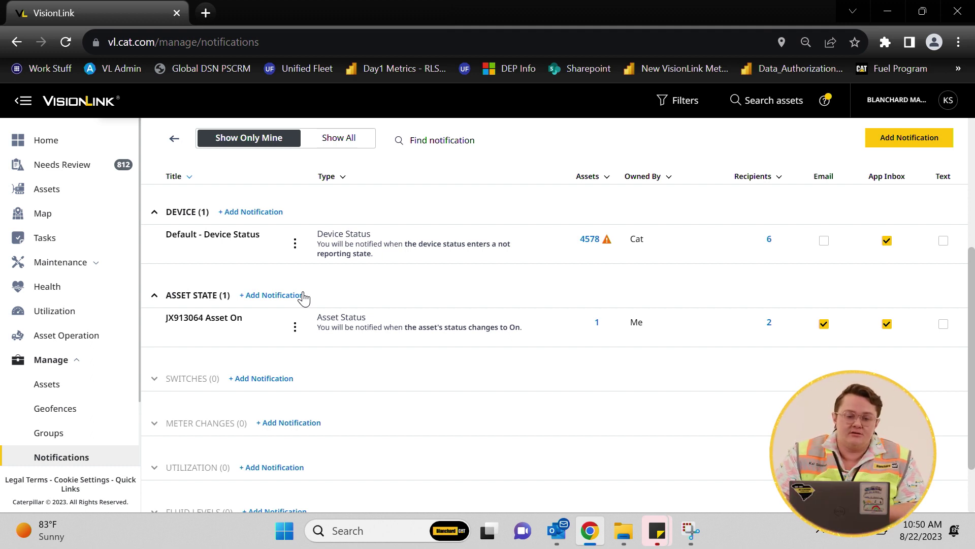
Start a new Asset Status notification under Asset State and examine its status options and weekly monitoring schedule
left_click(268, 300)
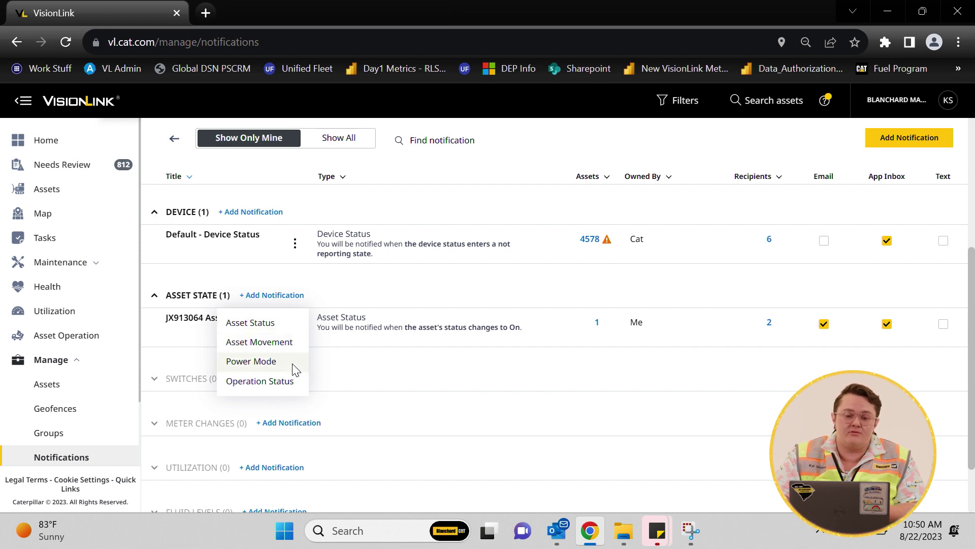
left_click(279, 326)
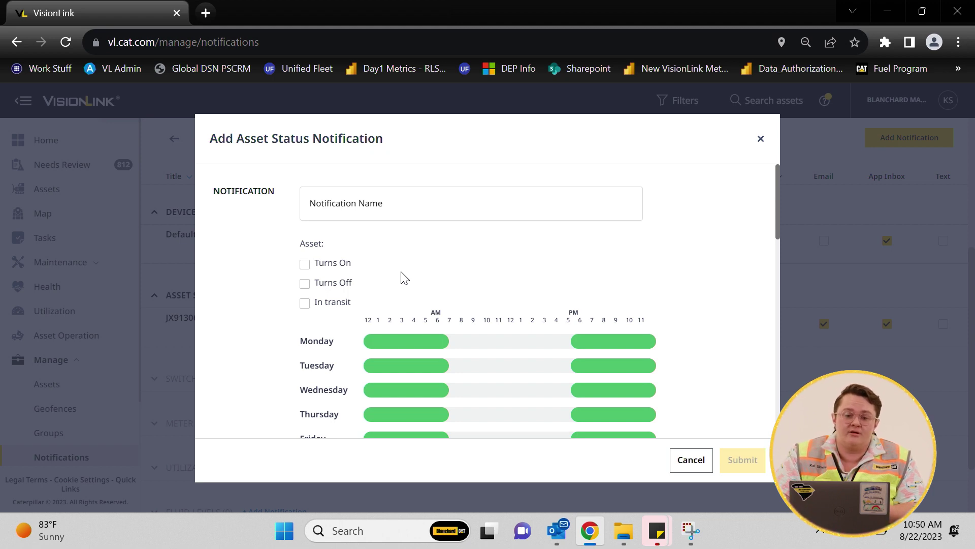
scroll(404, 278, "down", 1)
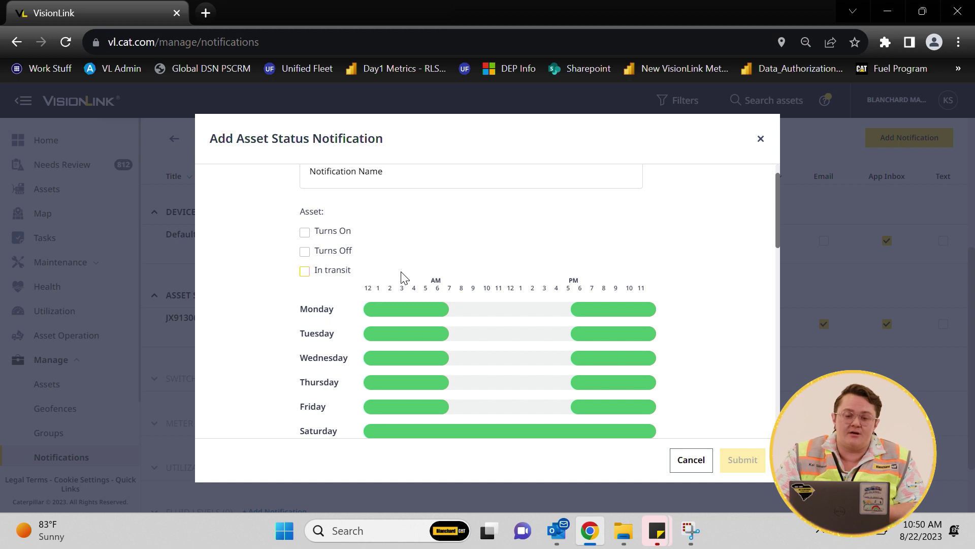
scroll(401, 272, "down", 2)
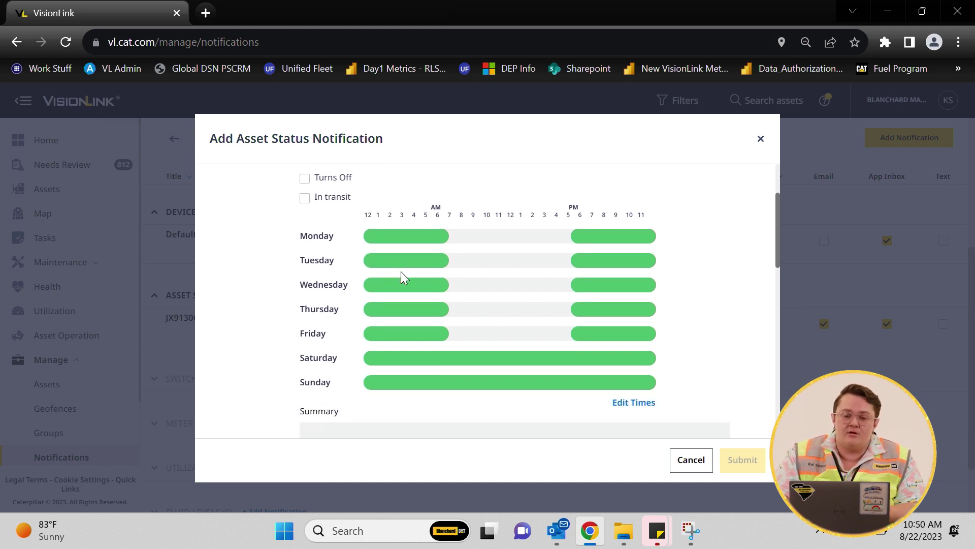
scroll(401, 272, "down", 1)
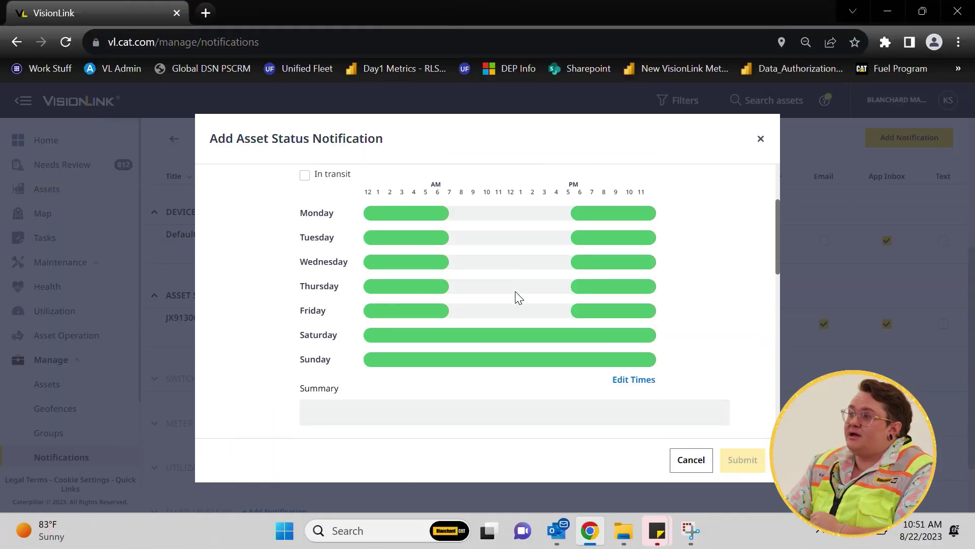
Edit the monitoring times with Monitor Status set to Custom and Monday's first period running from 12:00 AM to 06:00 AM
left_click(633, 382)
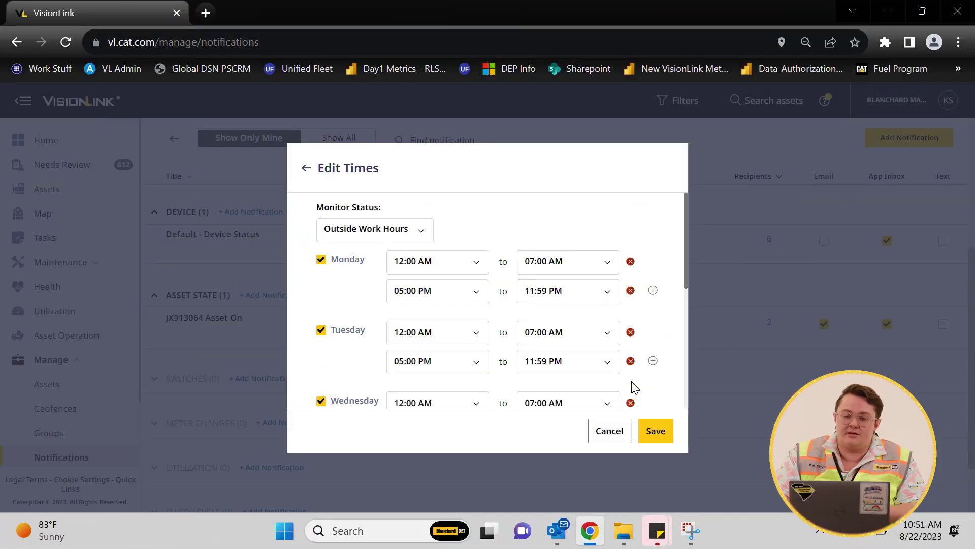
left_click(420, 233)
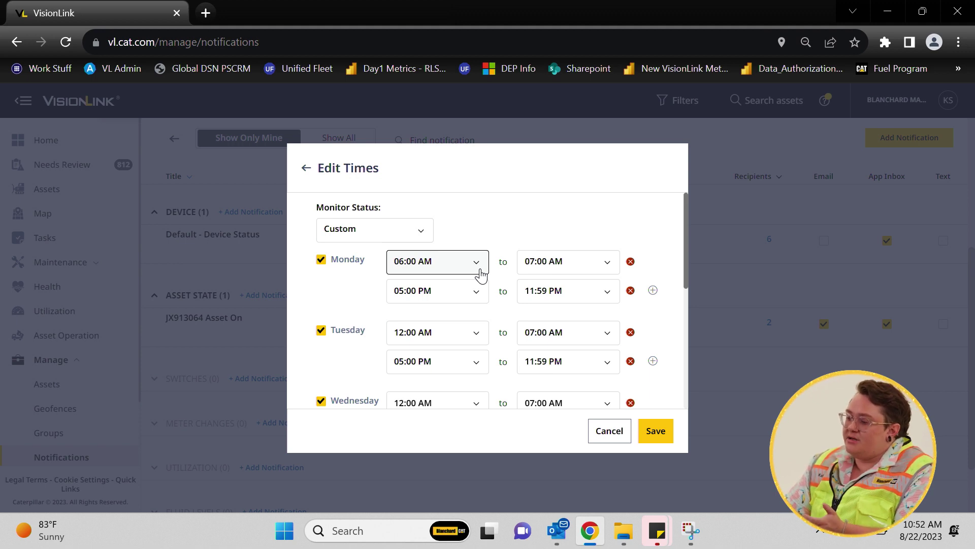
left_click(481, 274)
scroll(454, 328, "up", 3)
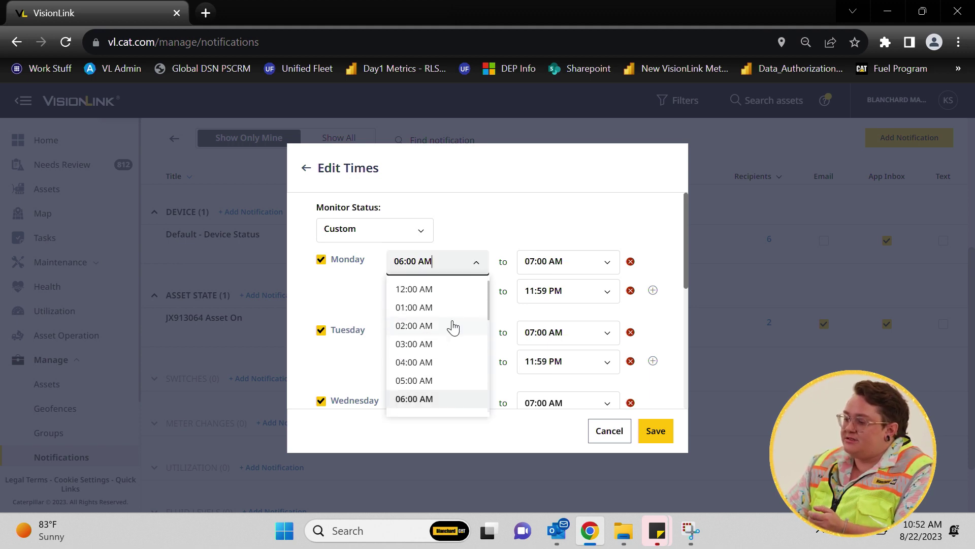
left_click(424, 287)
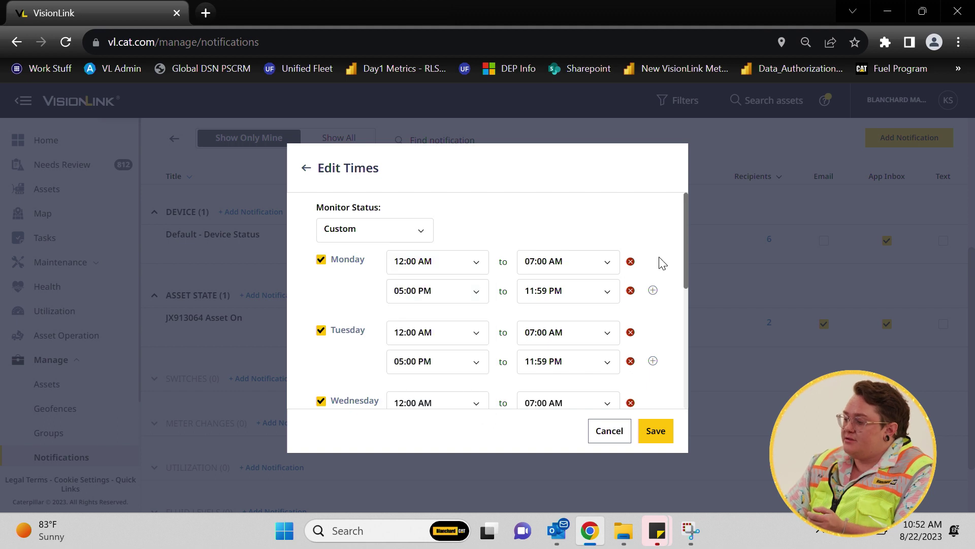
left_click(611, 271)
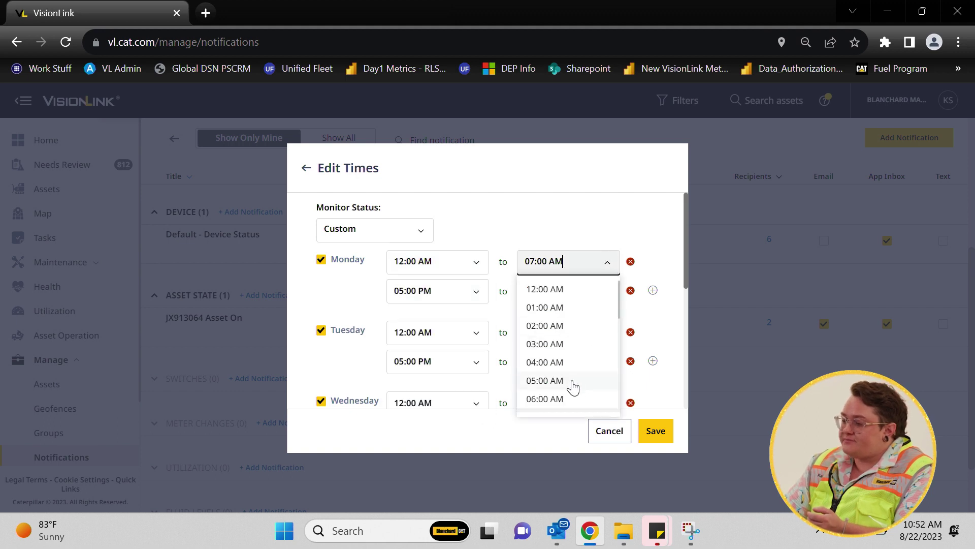
left_click(546, 399)
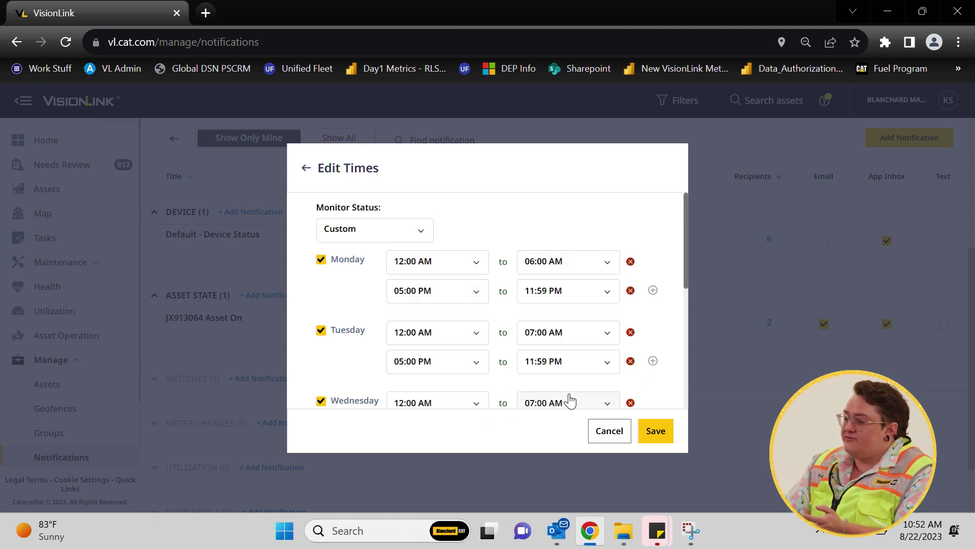
Set Monday's second monitoring period to start at 06:00 PM and save the edited times
left_click(484, 293)
scroll(459, 346, "down", 3)
scroll(462, 345, "down", 3)
left_click(438, 391)
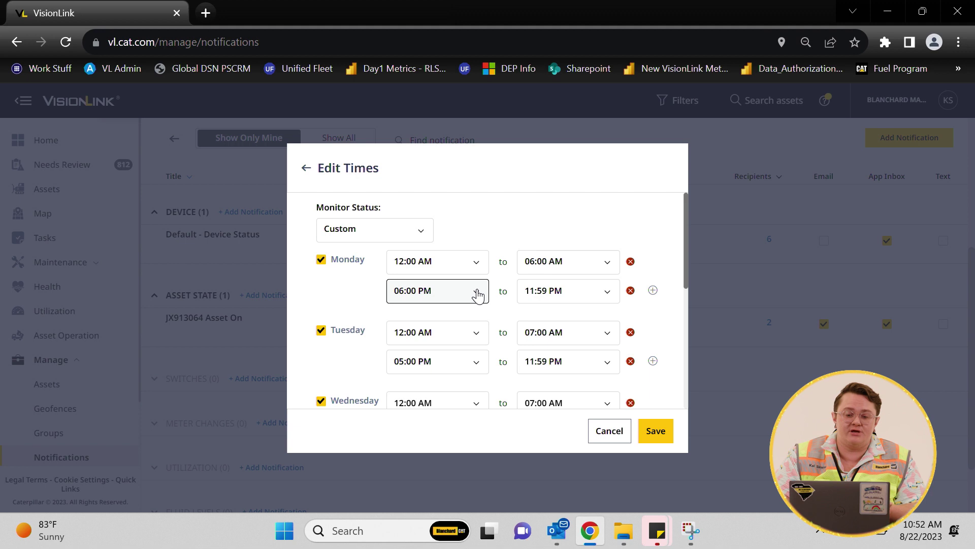
scroll(460, 361, "down", 5)
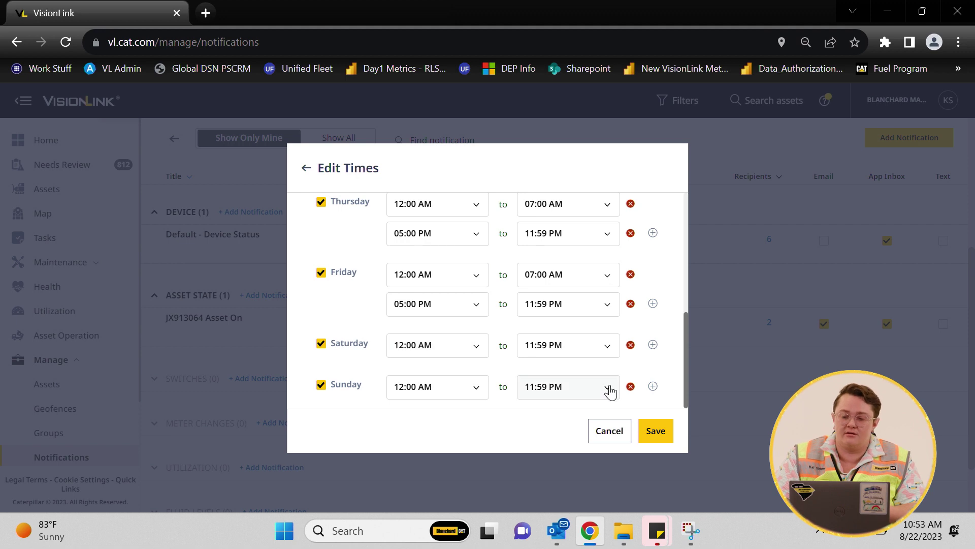
left_click(653, 438)
Examine the updated schedule and the asset inclusion options of the Asset Status notification, then leave the form
scroll(537, 342, "down", 2)
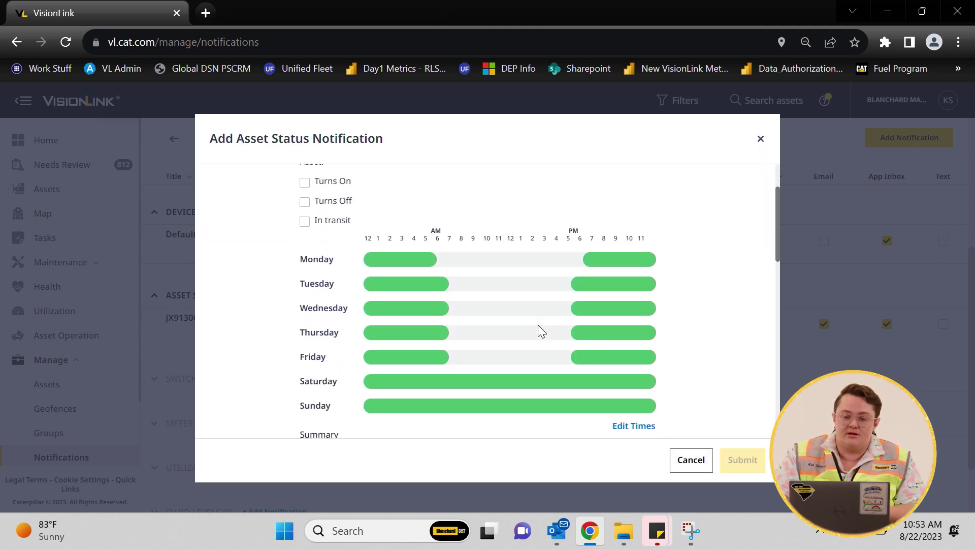
scroll(538, 326, "down", 7)
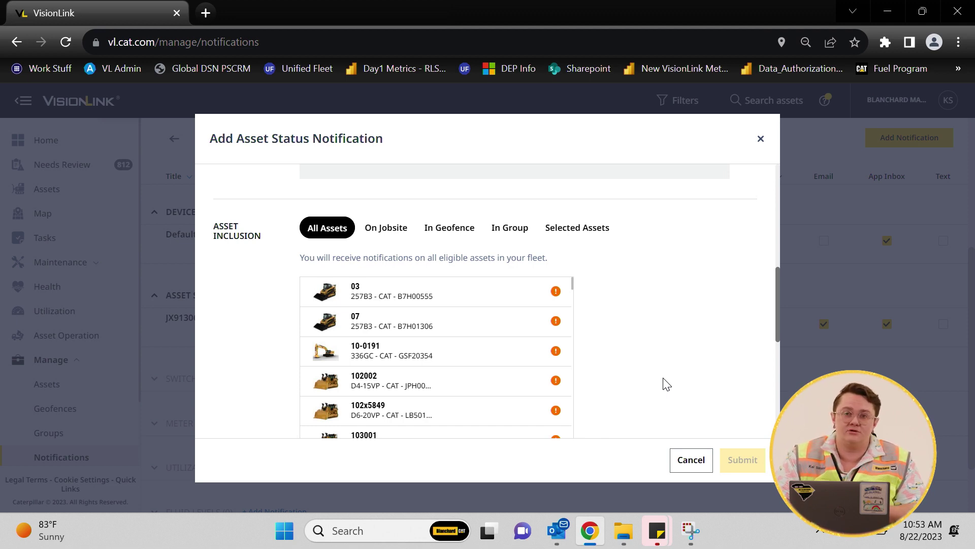
scroll(666, 384, "down", 4)
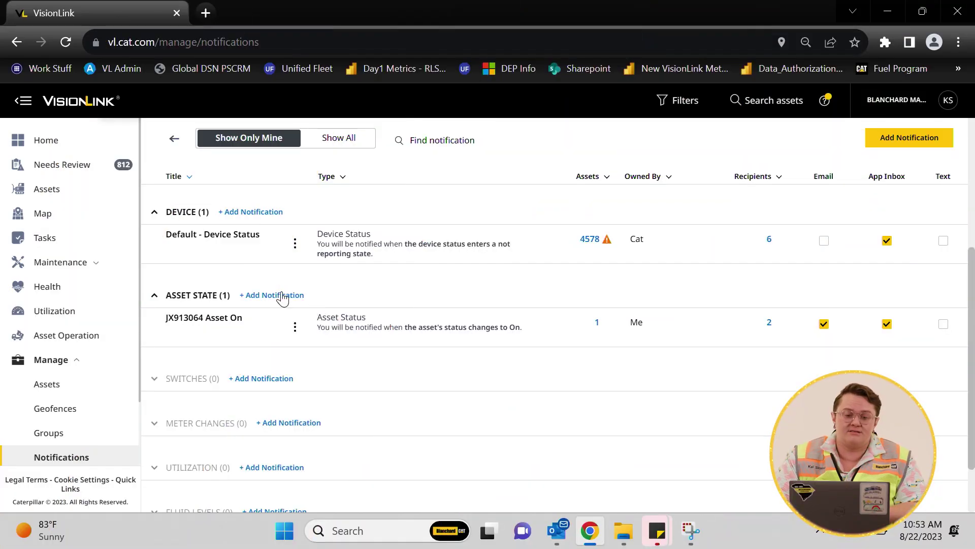
Start a new Asset Movement notification under Asset State and examine its movement options and weekly monitoring schedule
left_click(281, 294)
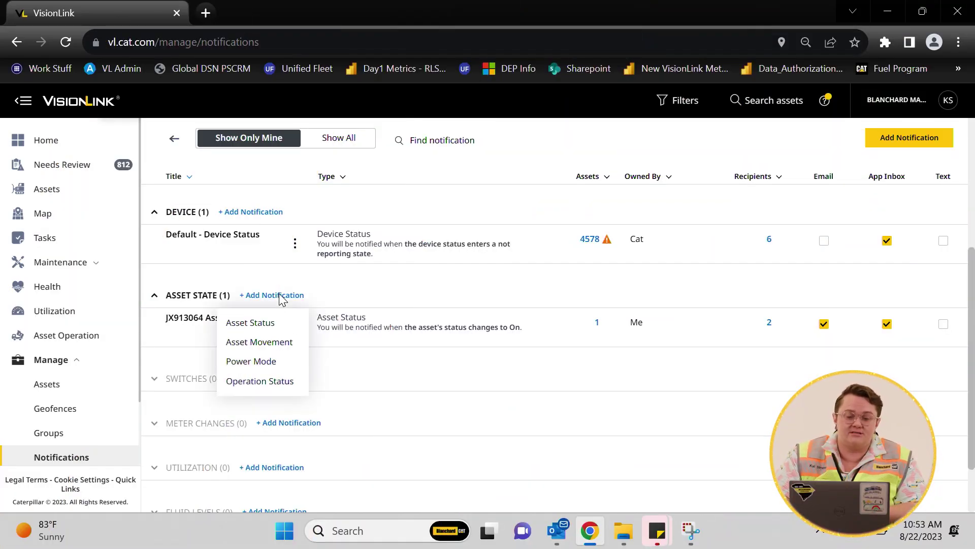
left_click(283, 344)
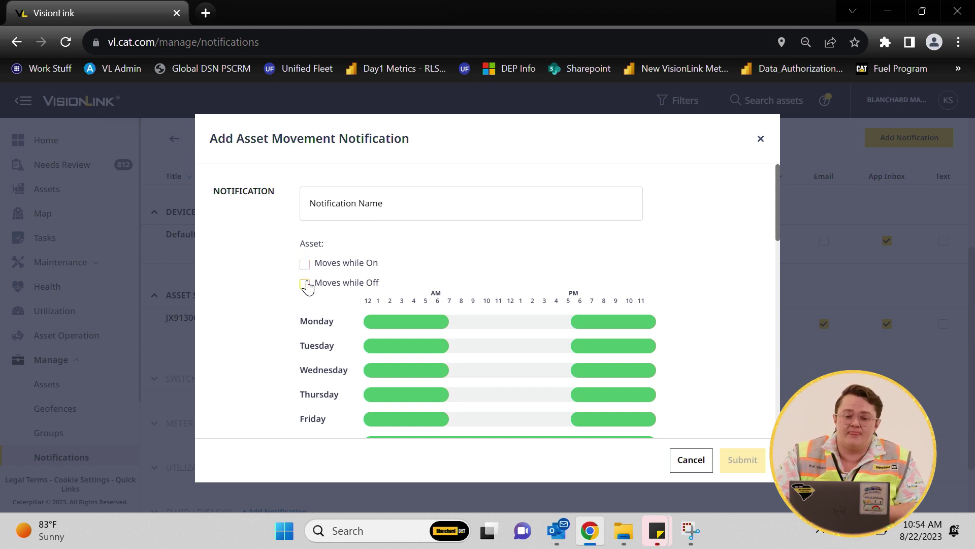
scroll(307, 287, "down", 2)
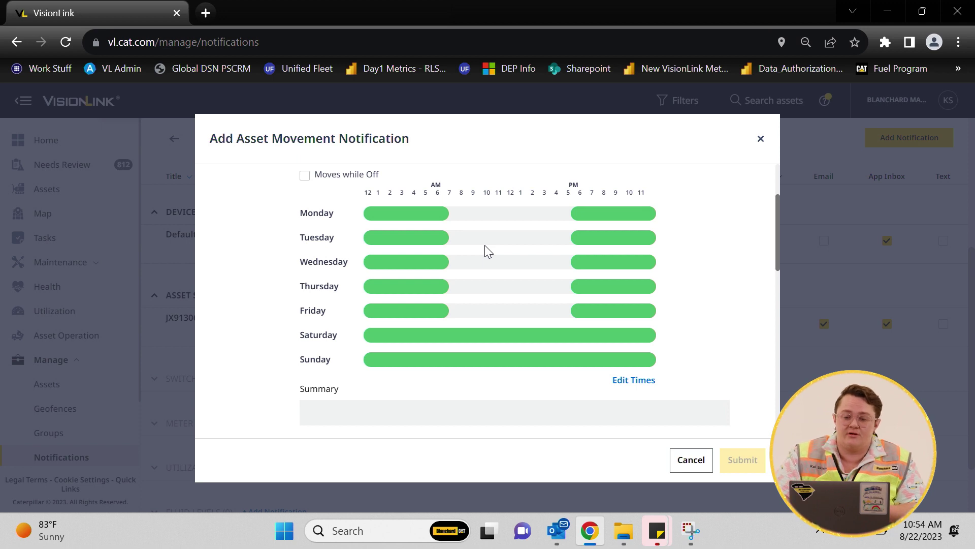
scroll(484, 244, "down", 1)
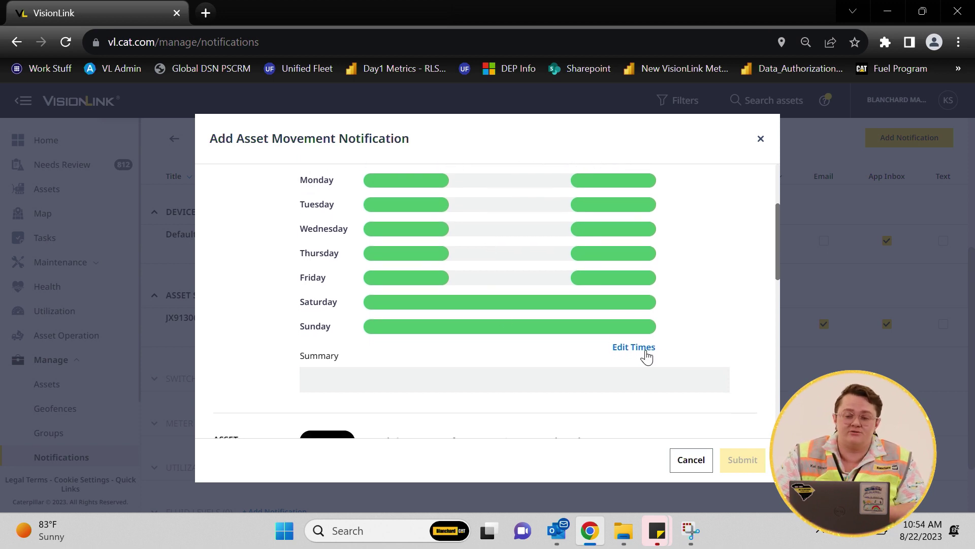
Review and save the Asset Movement notification's monitoring times, and examine its asset inclusion options before leaving the form
left_click(628, 355)
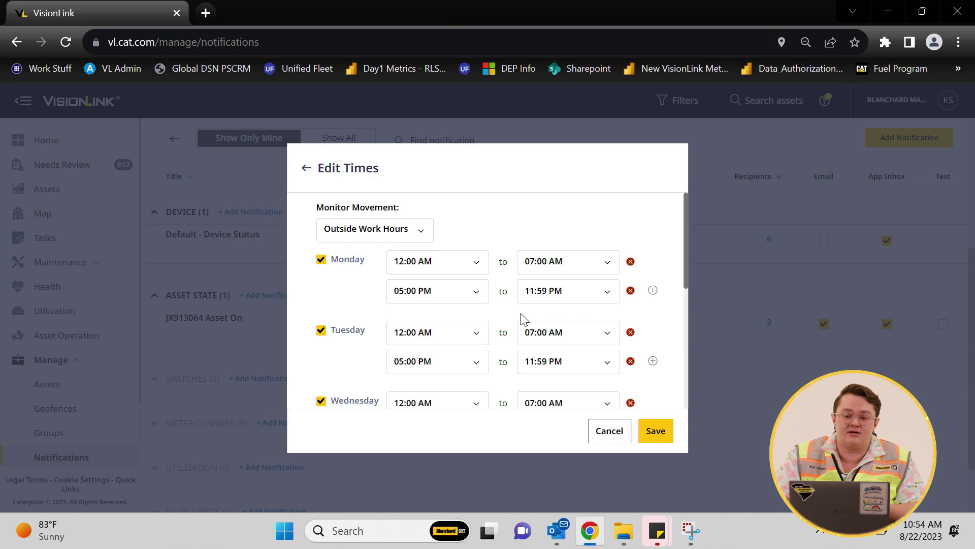
scroll(593, 383, "down", 3)
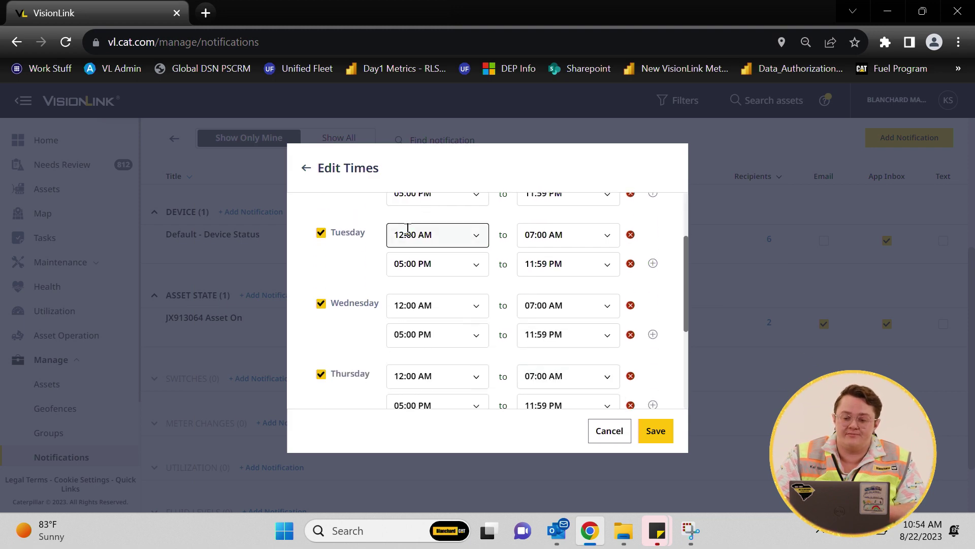
scroll(406, 270, "up", 2)
left_click(656, 431)
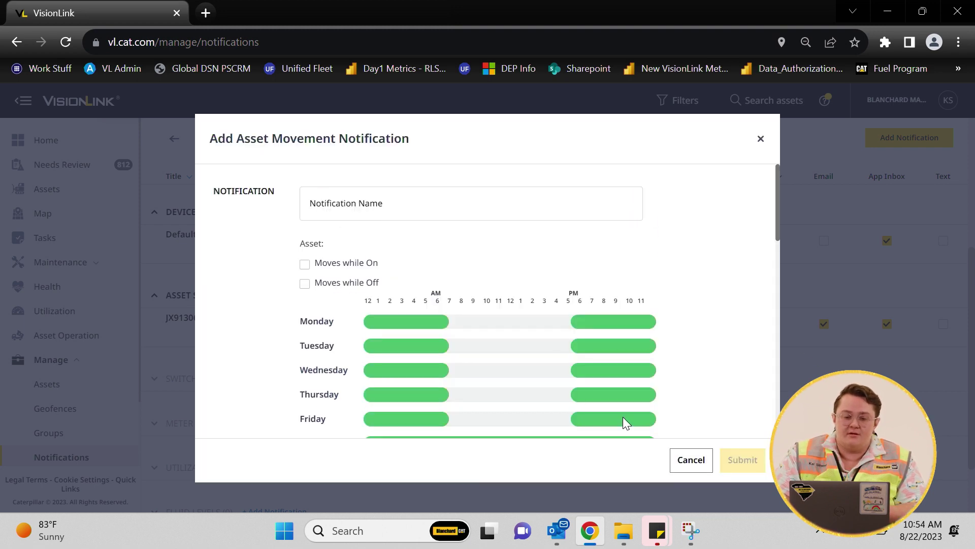
scroll(516, 380, "down", 8)
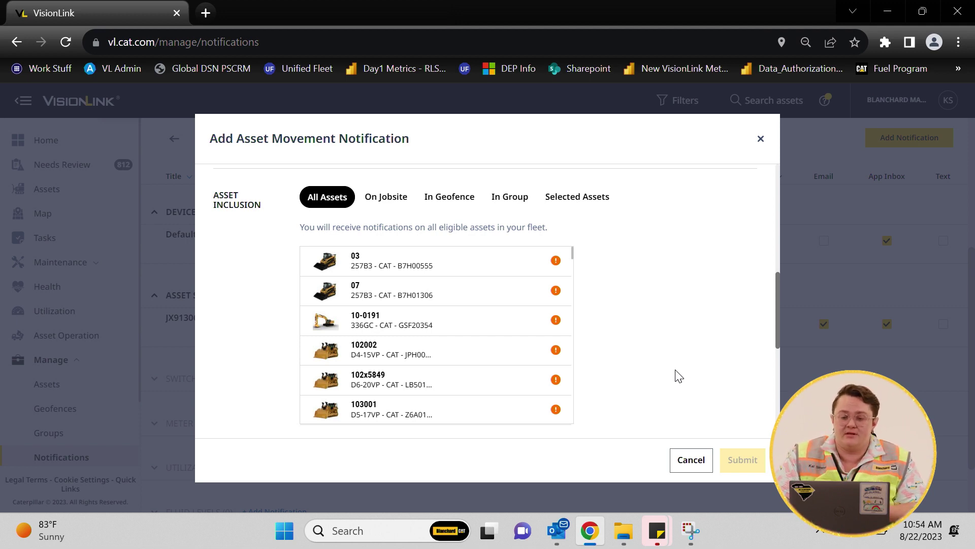
scroll(678, 375, "down", 4)
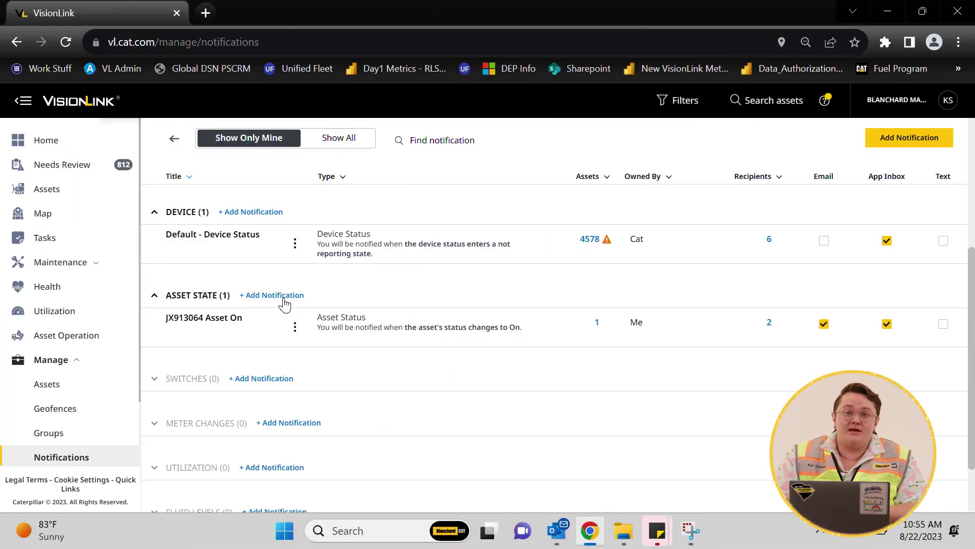
Start a new Power Mode notification under Asset State, examine its mode and asset inclusion options, and leave the form
left_click(284, 299)
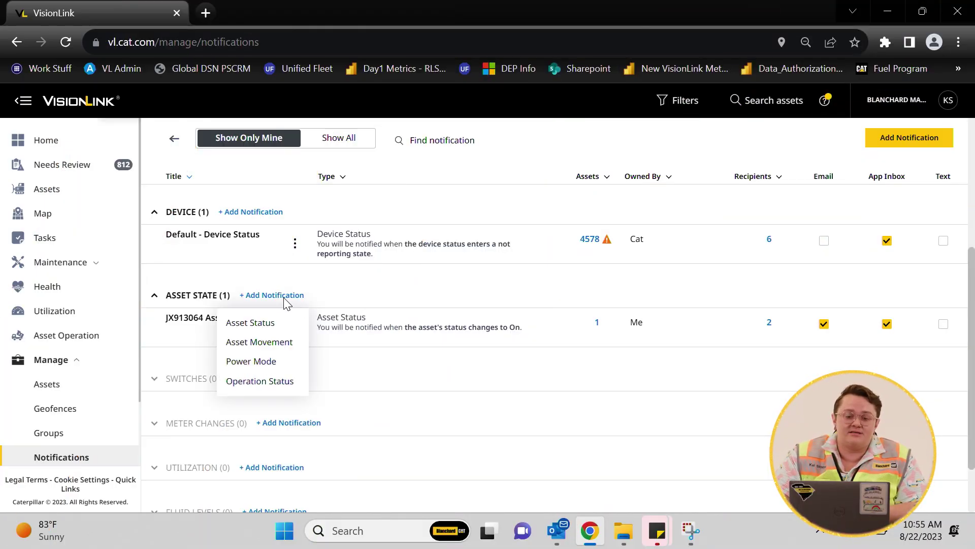
left_click(264, 362)
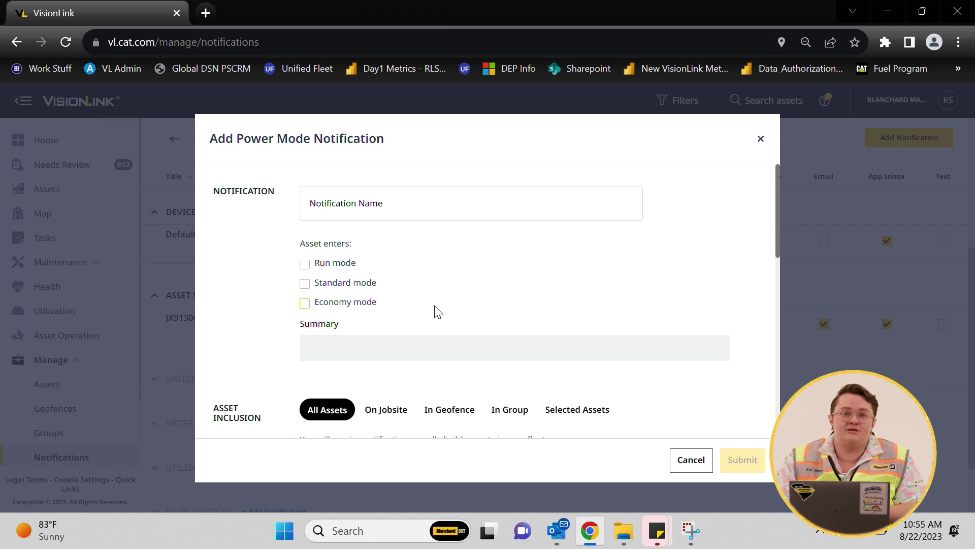
scroll(438, 311, "down", 1)
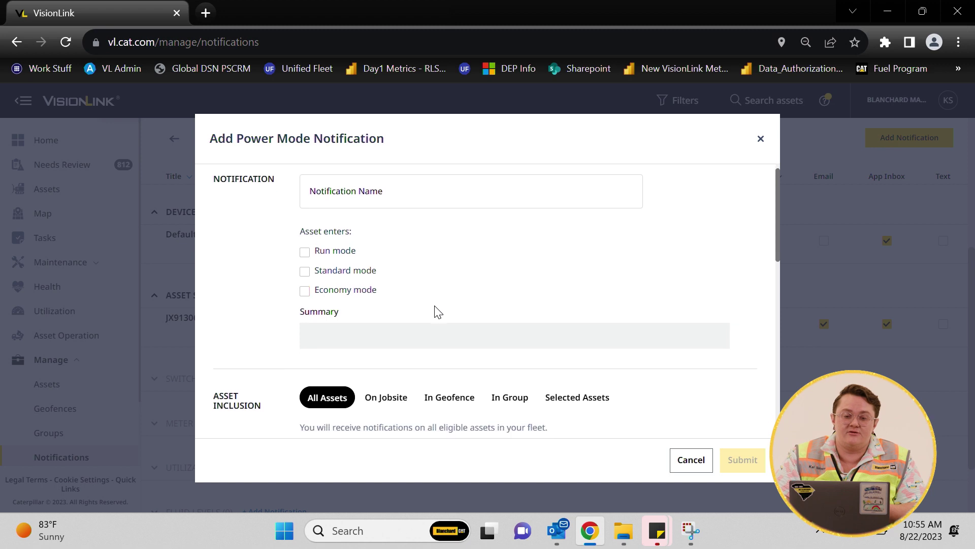
scroll(435, 307, "down", 3)
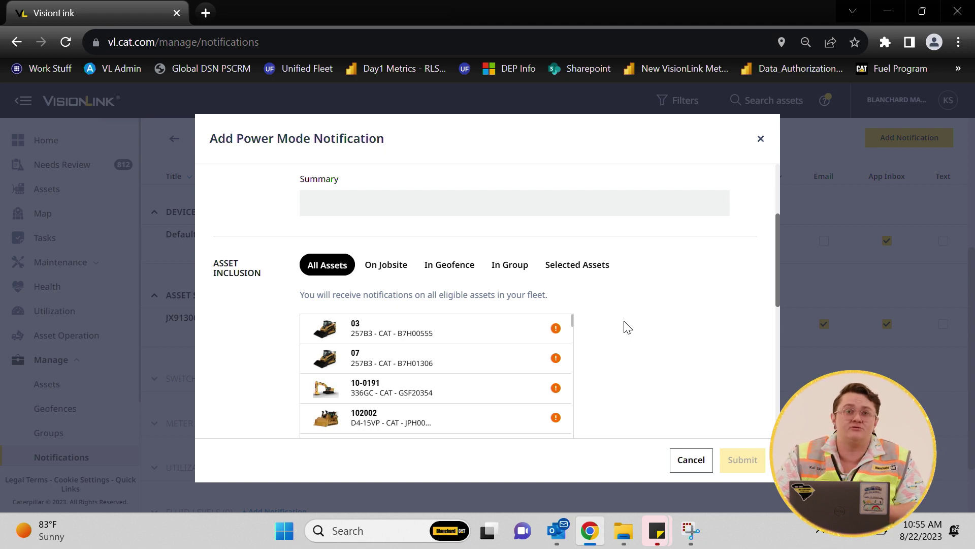
scroll(628, 327, "down", 2)
scroll(627, 327, "down", 5)
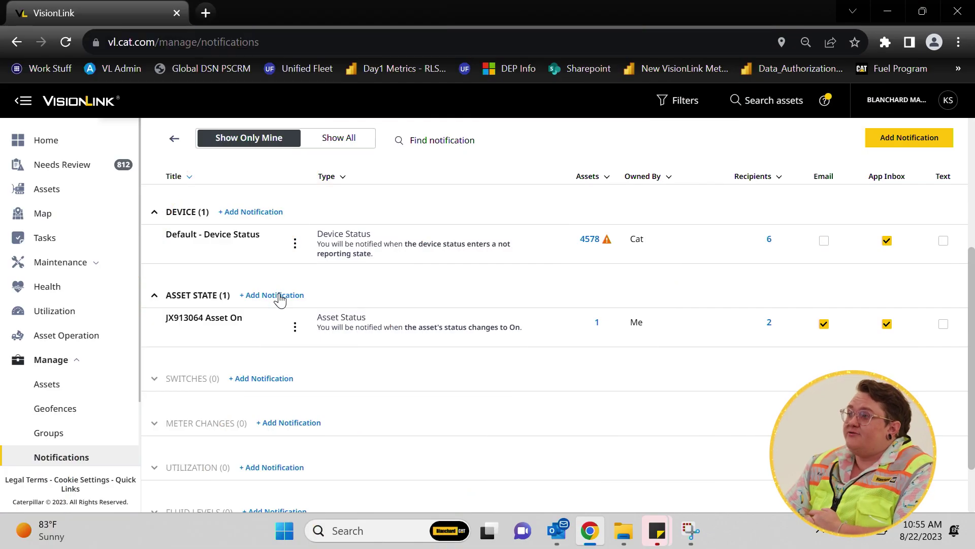
Start a new Operation Status notification under Asset State, examine its status and asset inclusion options, and leave the form
left_click(279, 298)
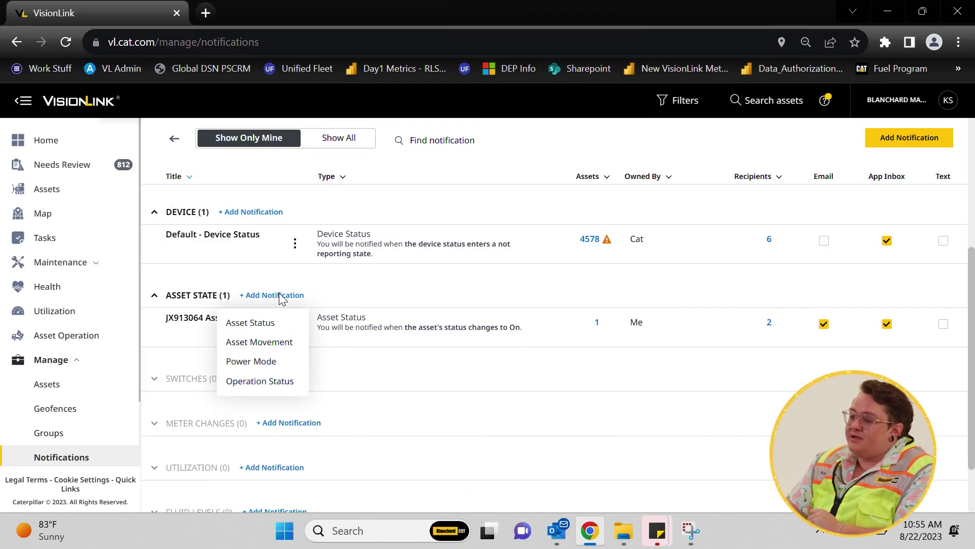
left_click(287, 388)
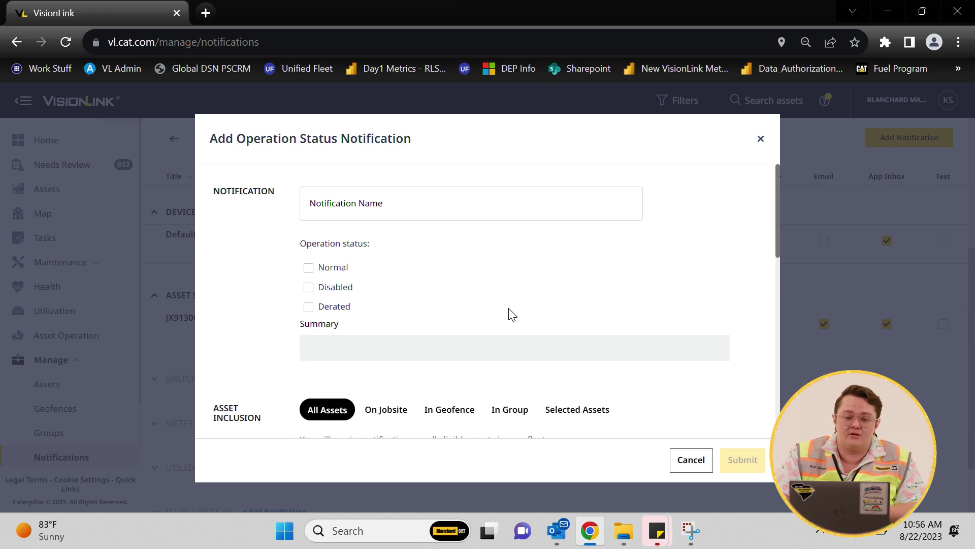
scroll(510, 313, "down", 1)
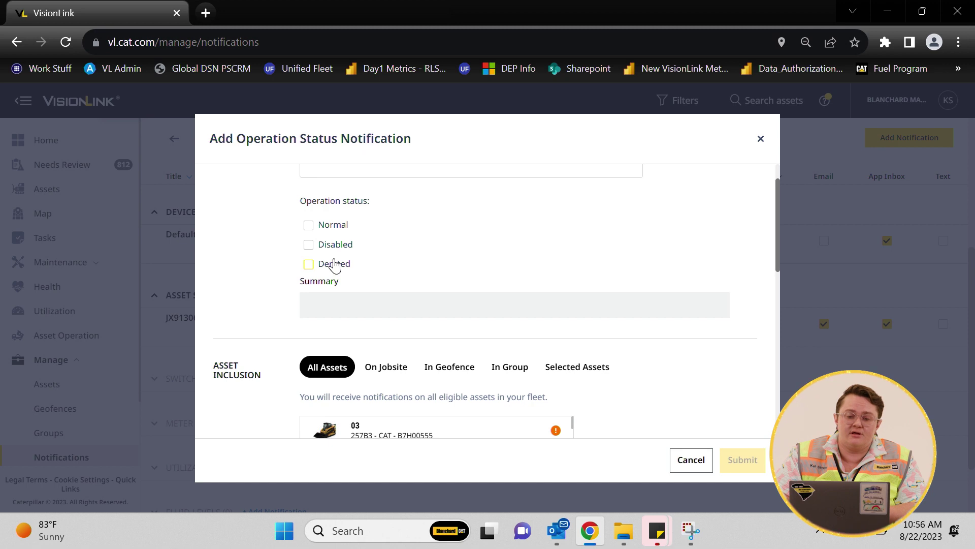
scroll(335, 265, "down", 2)
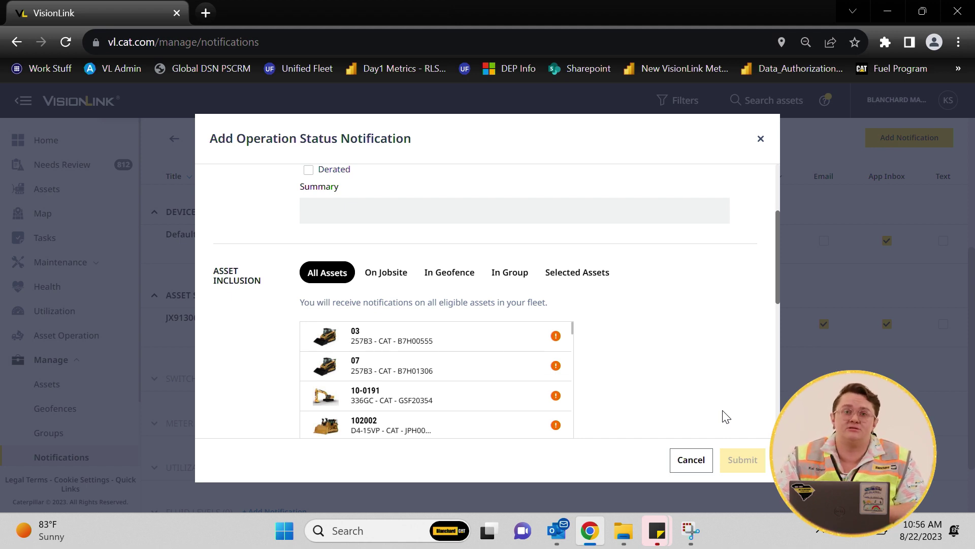
scroll(725, 415, "down", 3)
scroll(726, 416, "down", 3)
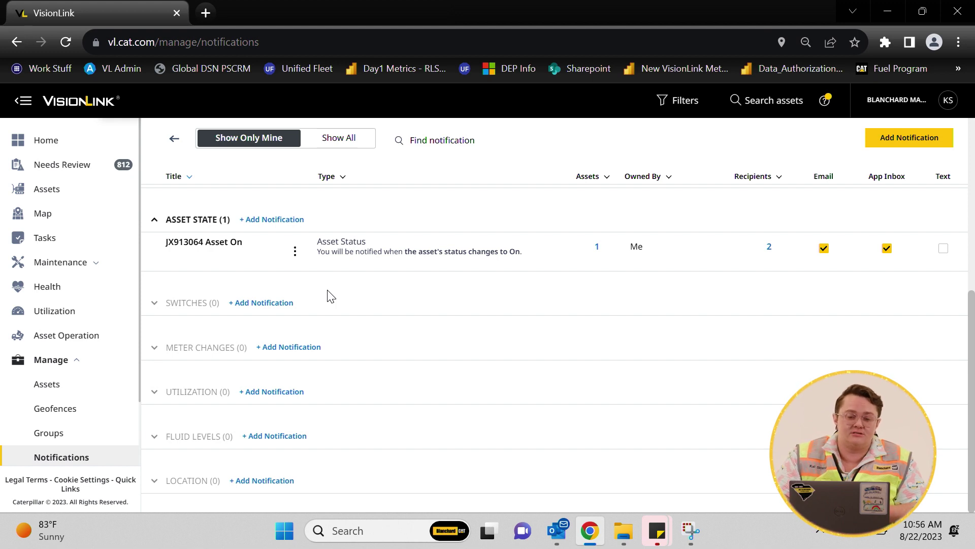
Start a new Switches notification, examine its asset and switch selection sections, and leave the form
left_click(258, 303)
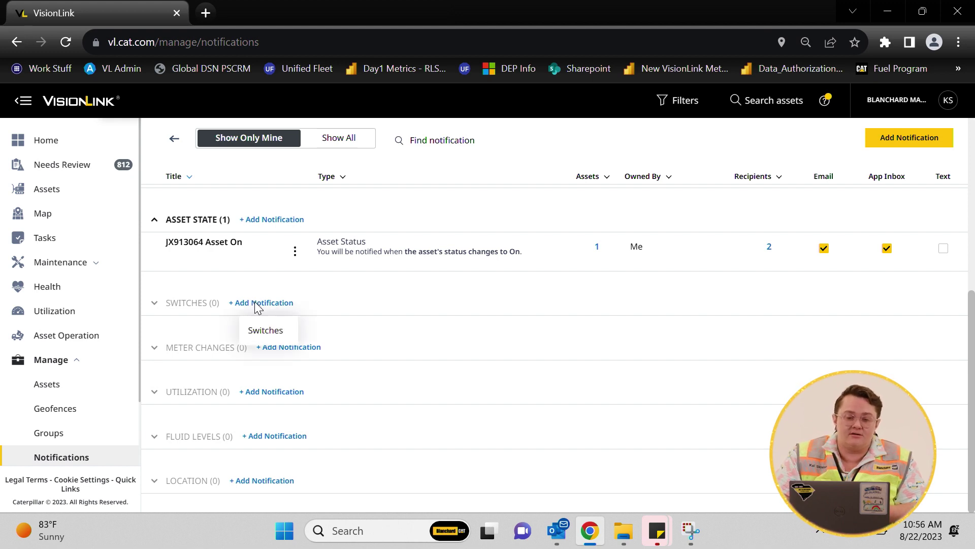
left_click(263, 330)
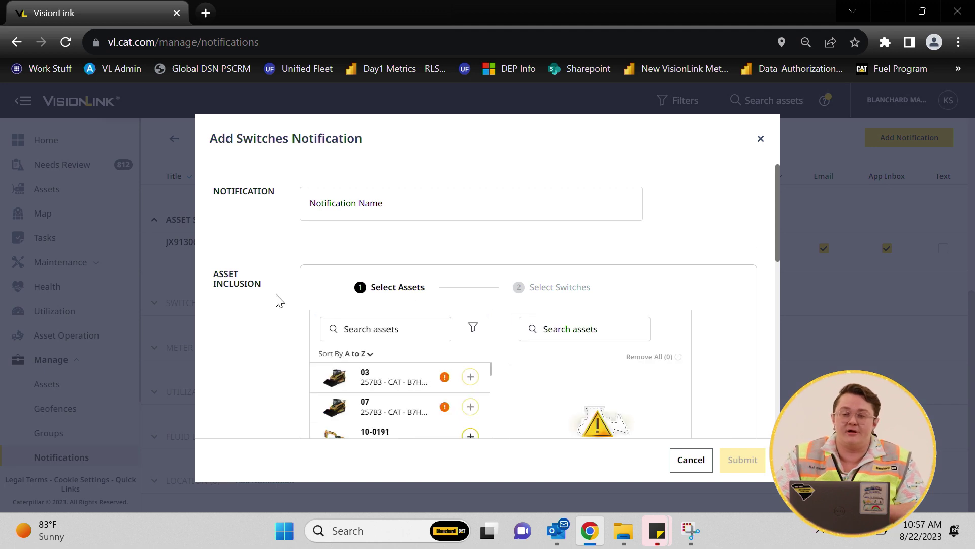
scroll(279, 300, "down", 1)
scroll(278, 300, "down", 2)
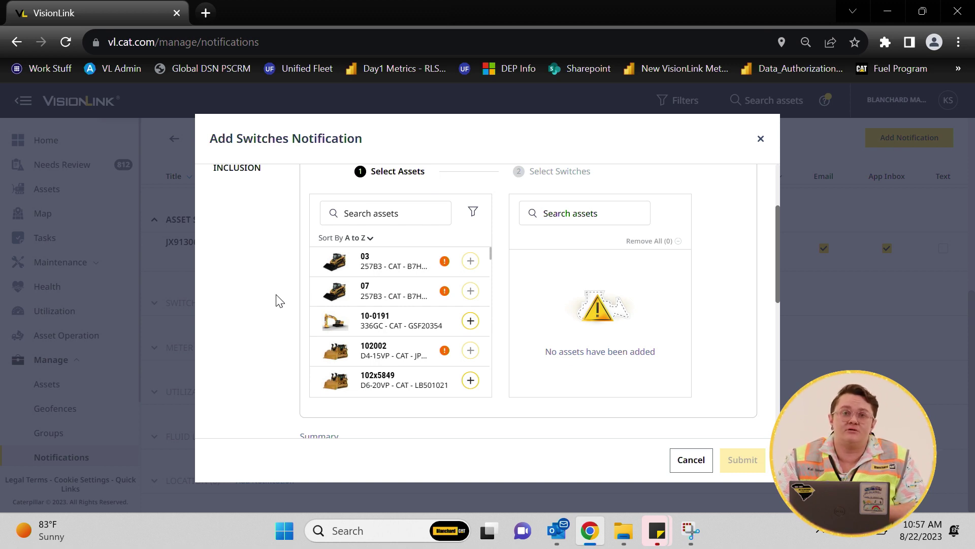
scroll(279, 301, "down", 1)
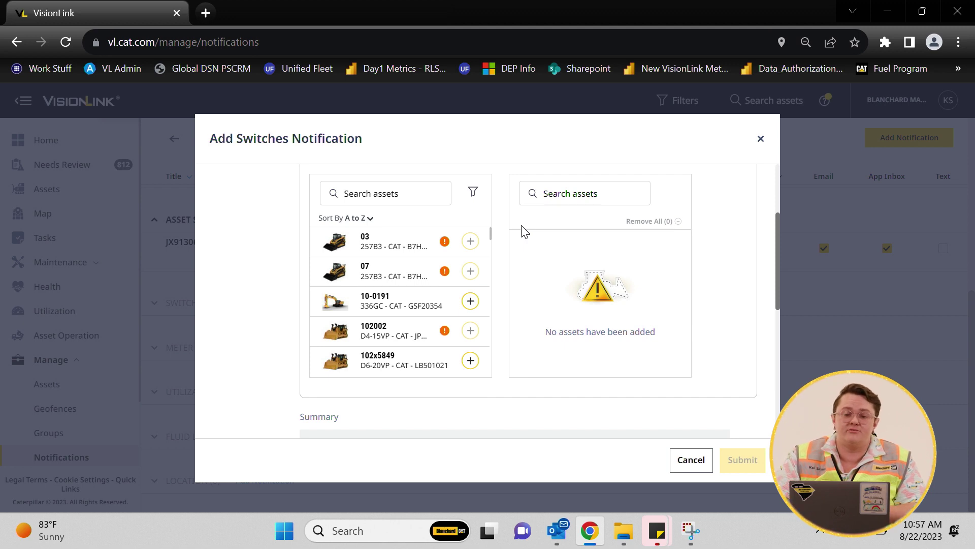
scroll(523, 229, "down", 2)
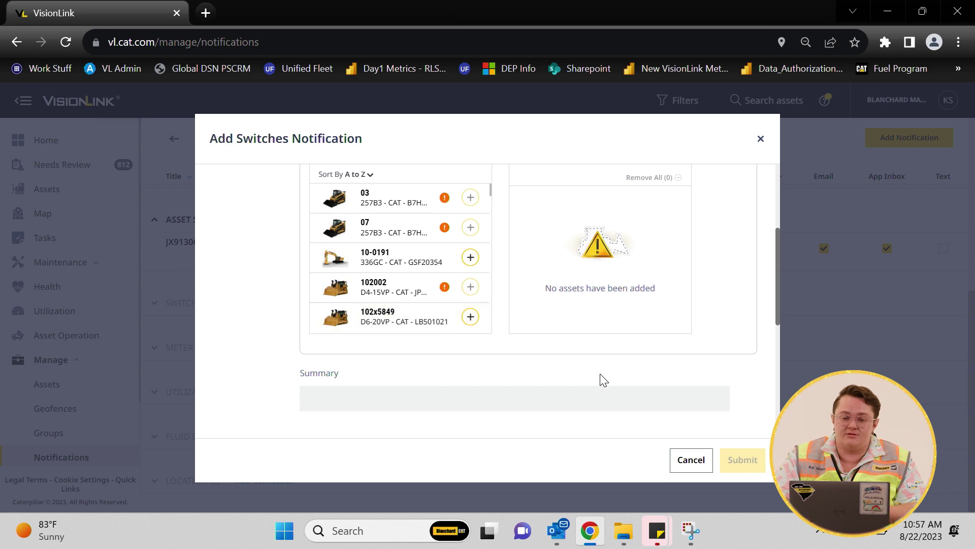
scroll(592, 391, "down", 5)
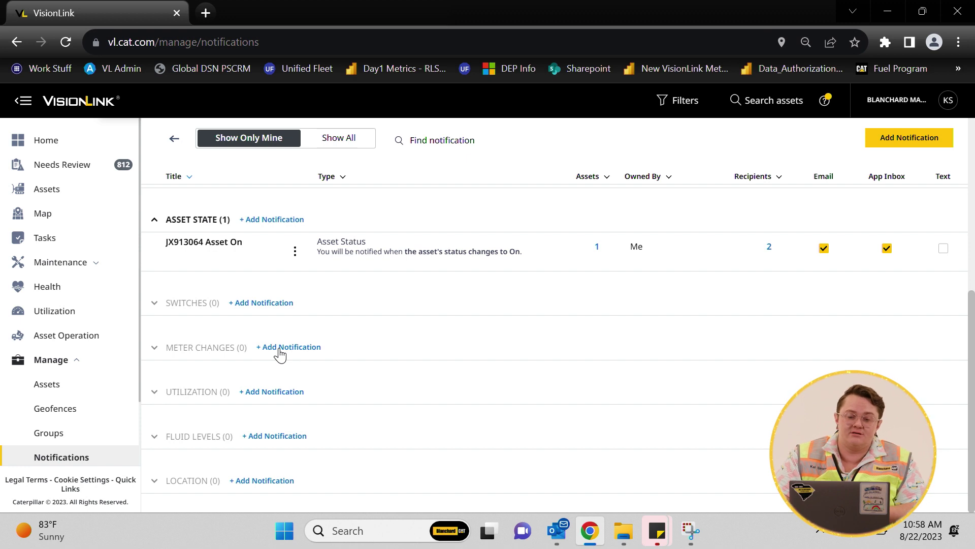
Start a new Lifetime Hour Meter notification under Meter Changes and enable the Increases by condition with 6 hours
left_click(279, 349)
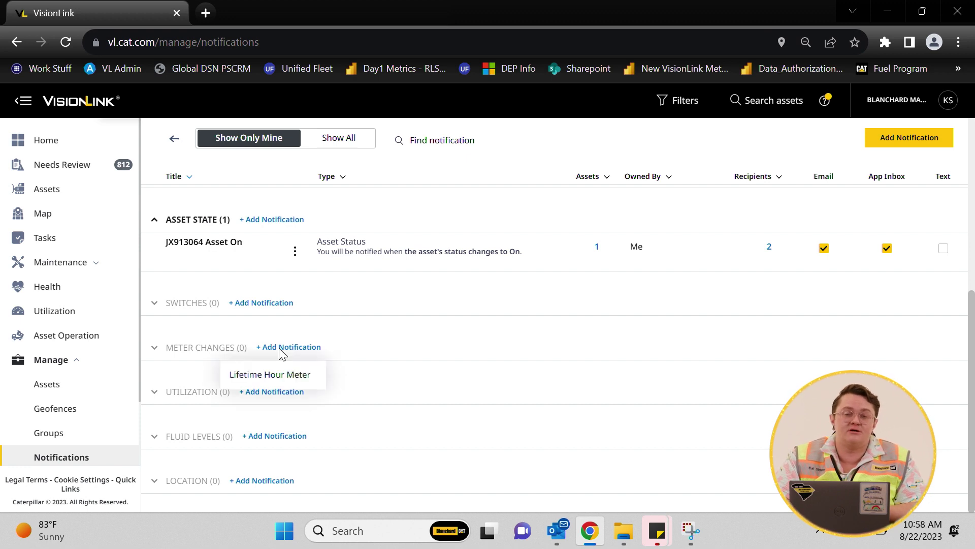
left_click(282, 376)
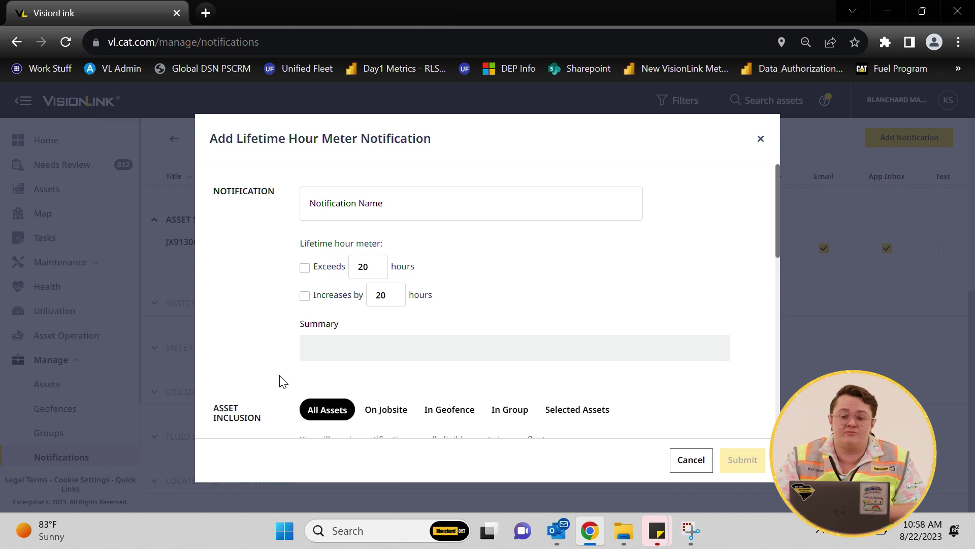
left_click(304, 298)
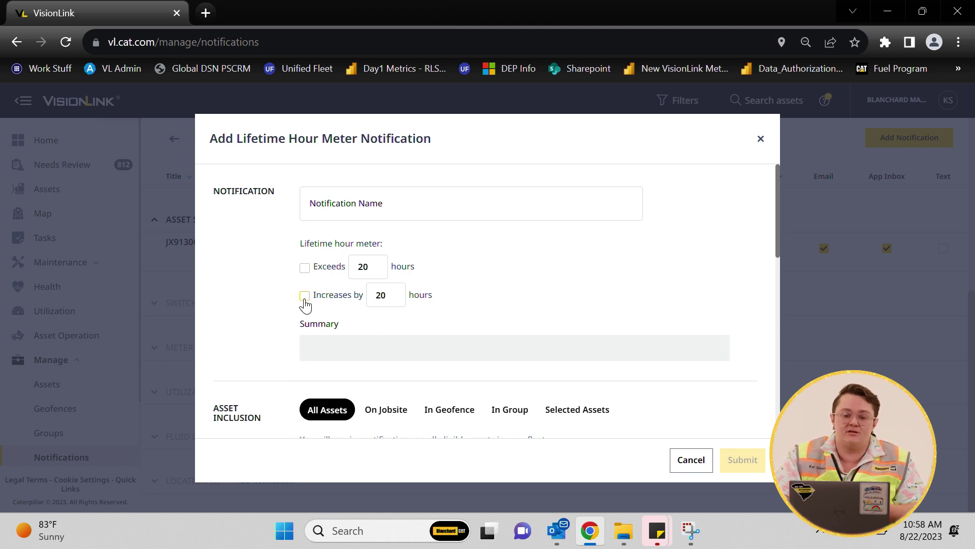
left_click(386, 295)
key("BackSpace")
key("BackSpace")
type("7")
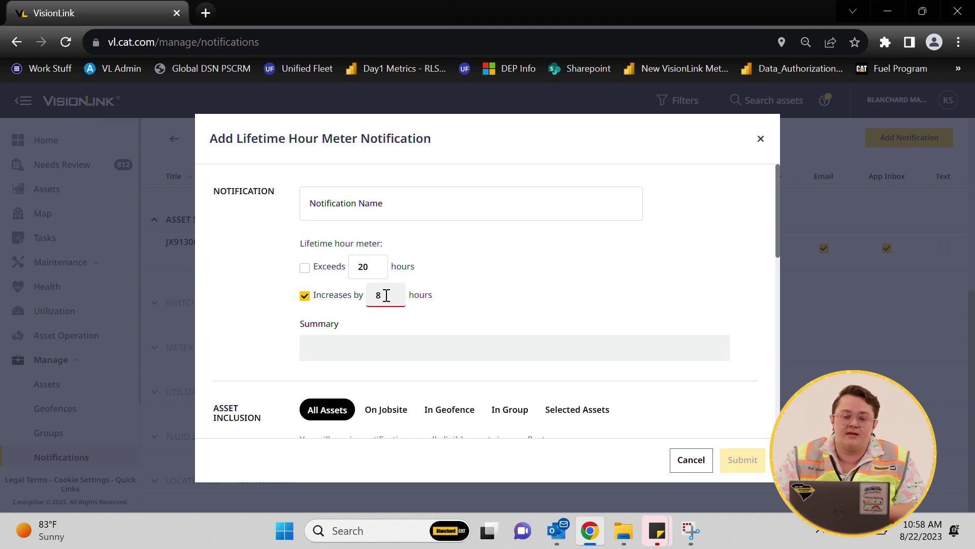
scroll(386, 295, "down", 1)
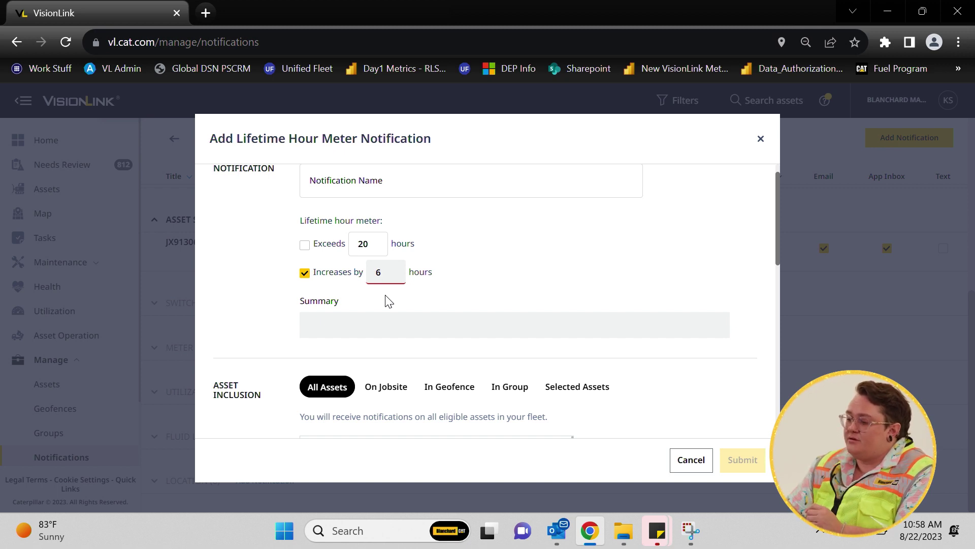
scroll(388, 302, "down", 1)
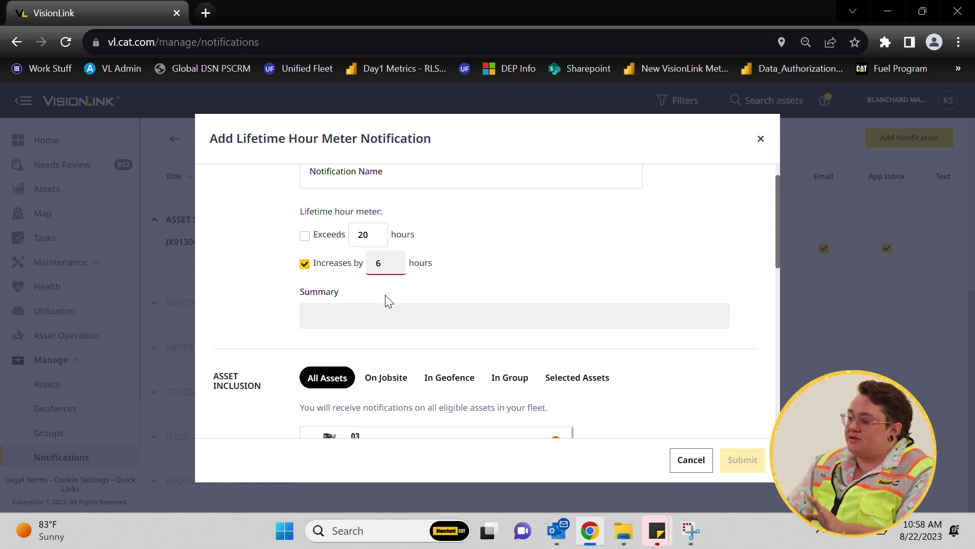
Replace the Increases by condition with the Exceeds condition for the lifetime hour meter, set to 10 hours
left_click(305, 263)
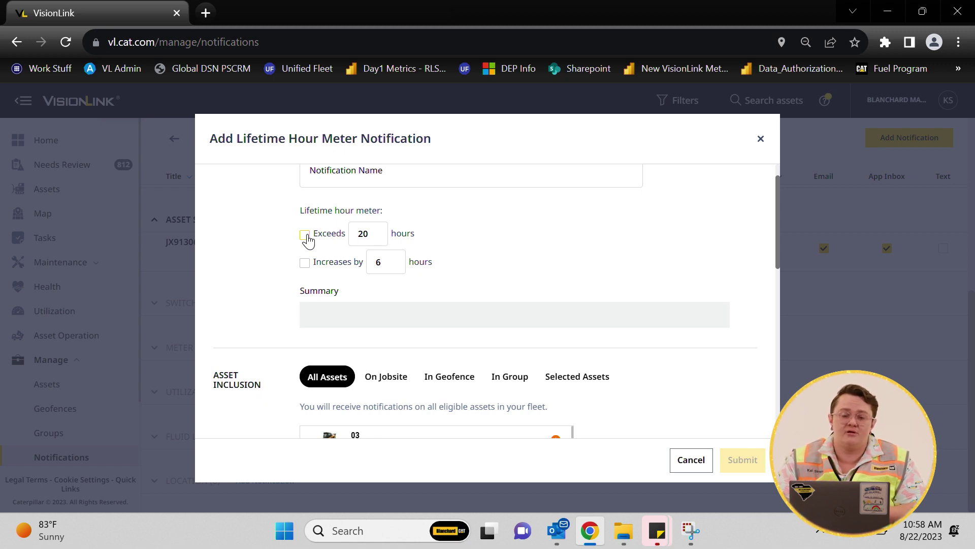
left_click(305, 235)
double_click(363, 233)
key("BackSpace")
type("10")
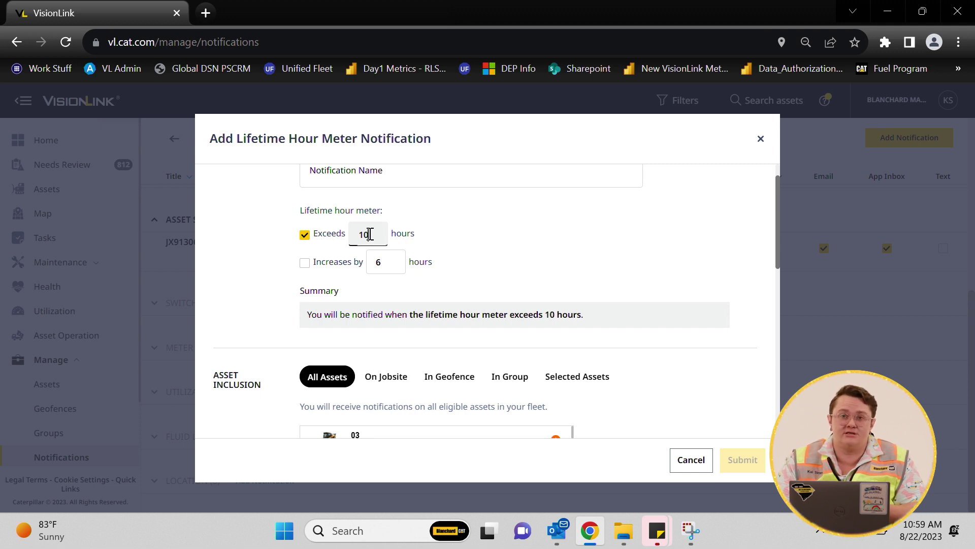
Examine the asset inclusion and recipient options of the Lifetime Hour Meter notification, then leave the form
scroll(370, 236, "down", 3)
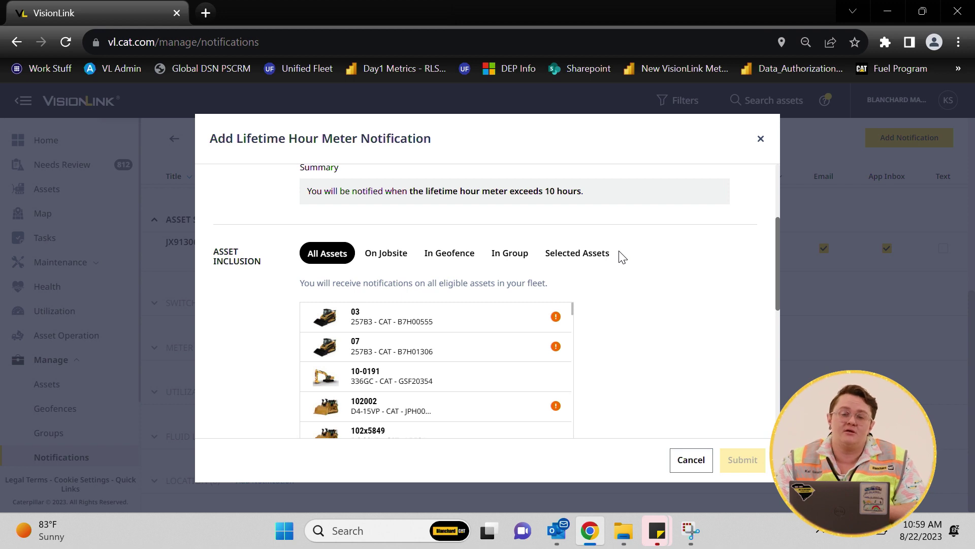
scroll(622, 257, "down", 5)
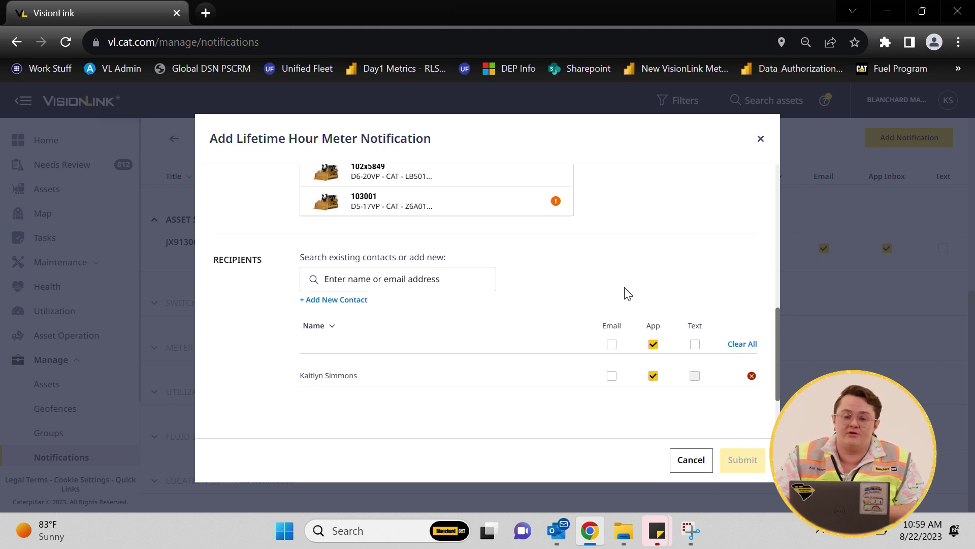
scroll(628, 294, "up", 6)
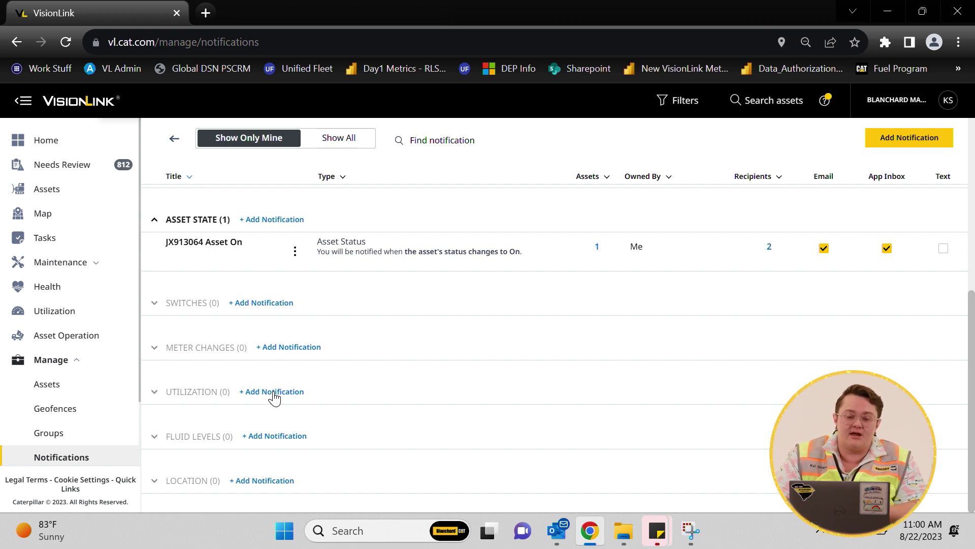
Start a new Idle Threshold notification under Utilization and set its metric to Daily idle
left_click(274, 394)
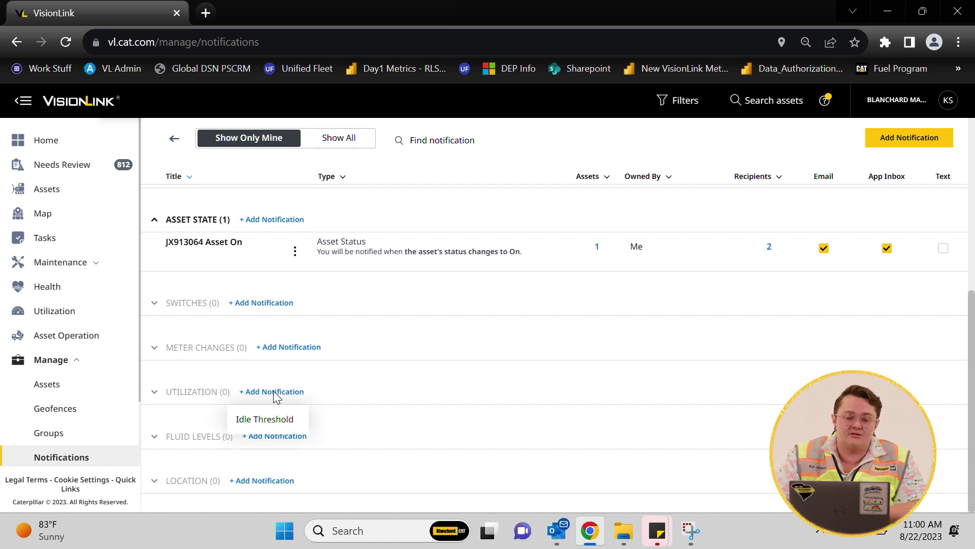
left_click(274, 419)
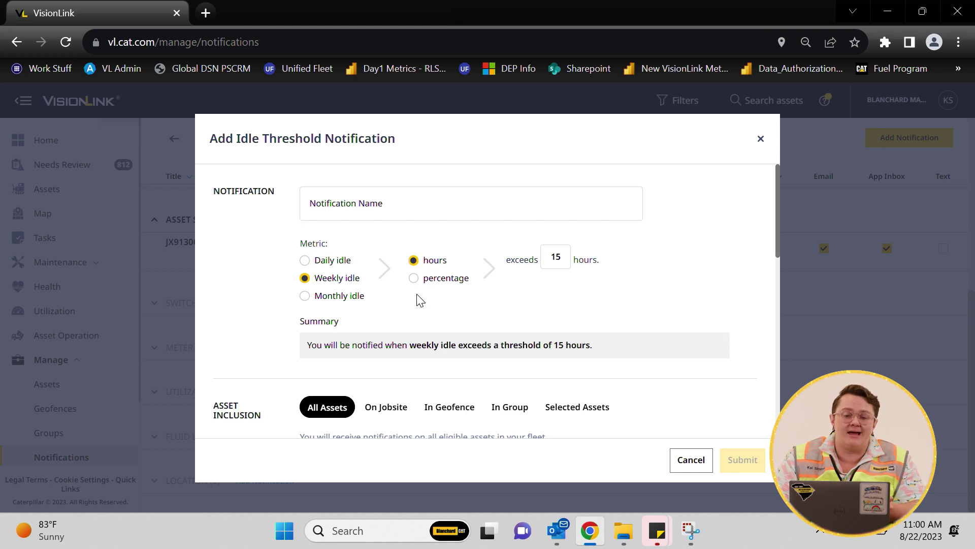
left_click(307, 262)
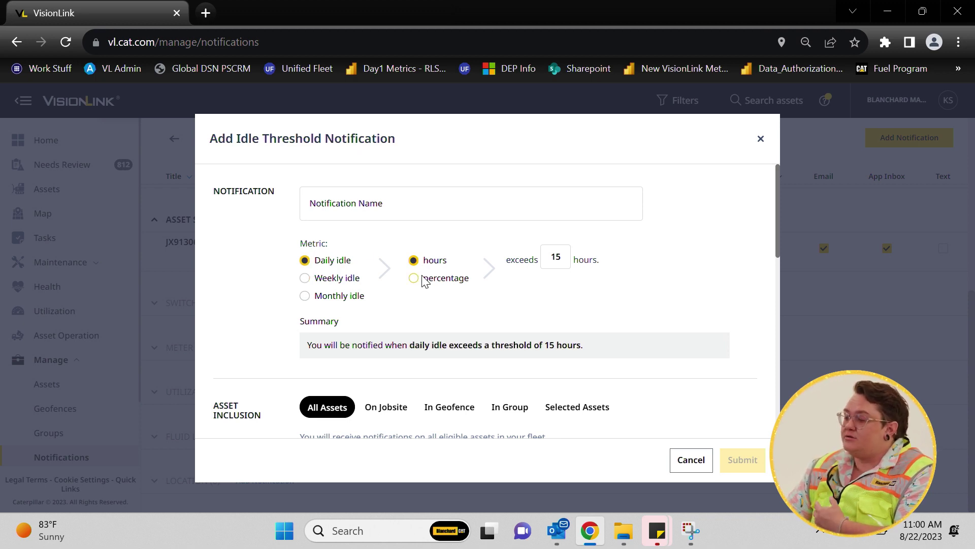
Set the daily idle threshold to 2 hours in the Idle Threshold notification
left_click(568, 258)
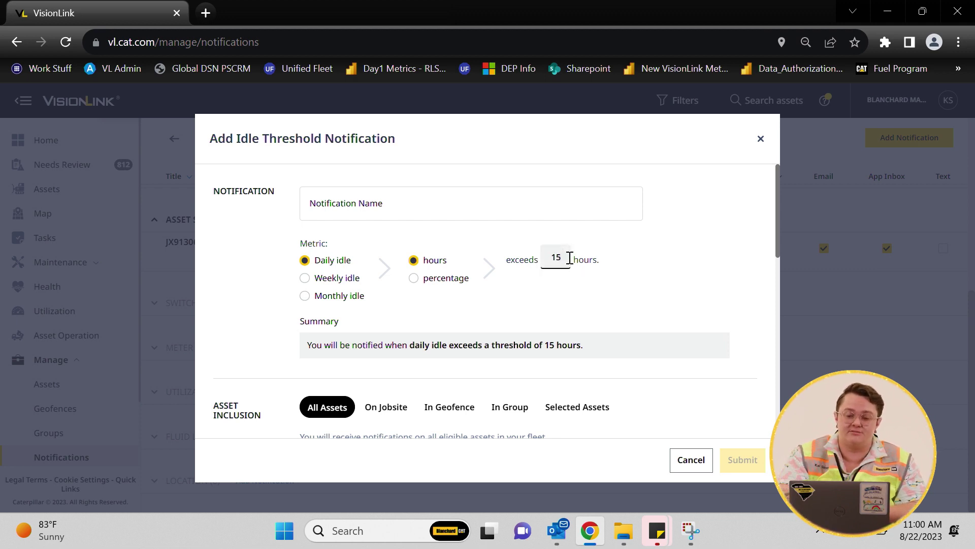
key("BackSpace")
key("BackSpace")
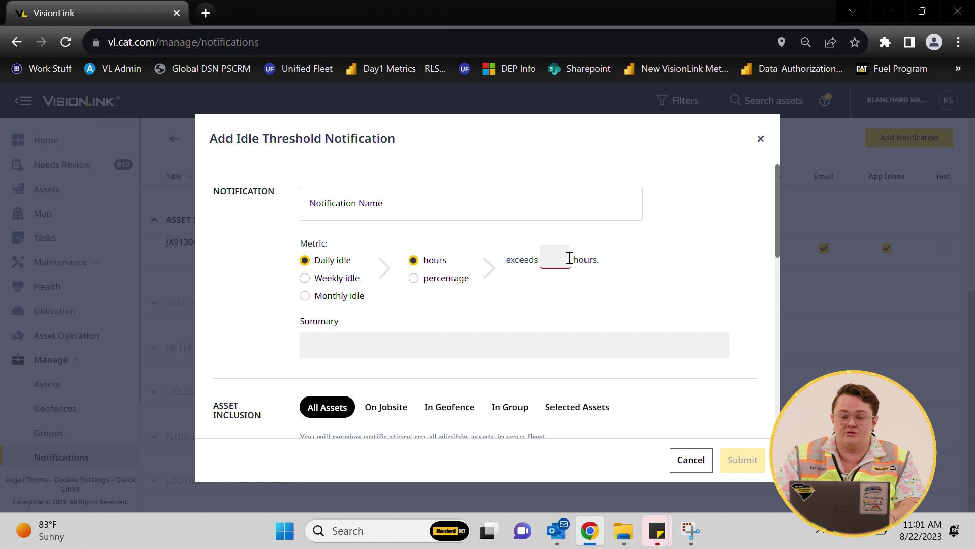
type("2")
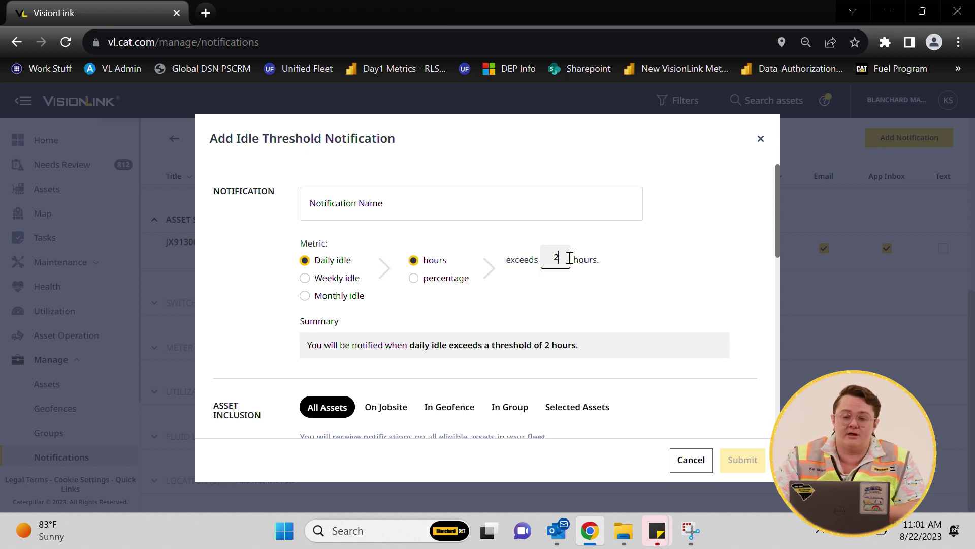
Examine the asset inclusion and recipient options of the Idle Threshold notification, then leave the form without submitting
scroll(569, 258, "down", 7)
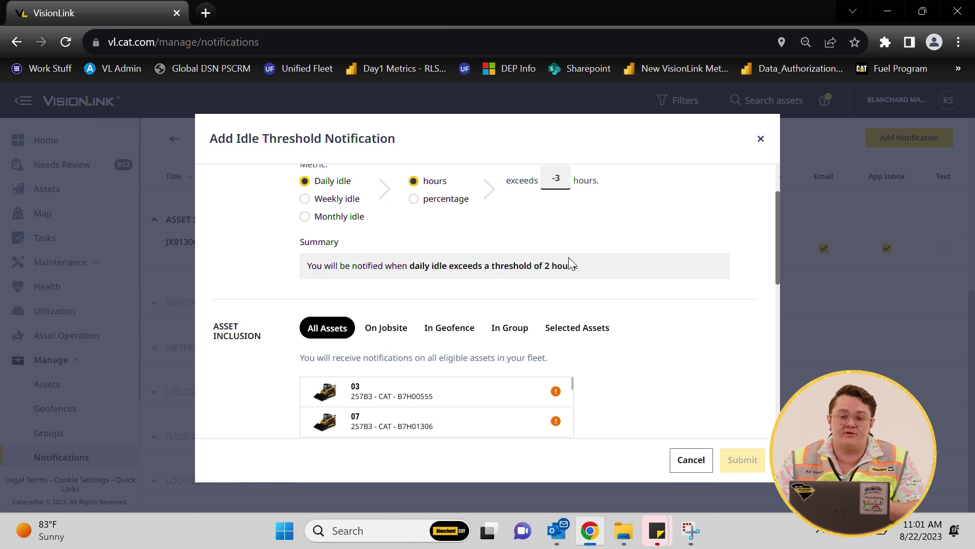
scroll(568, 257, "down", 5)
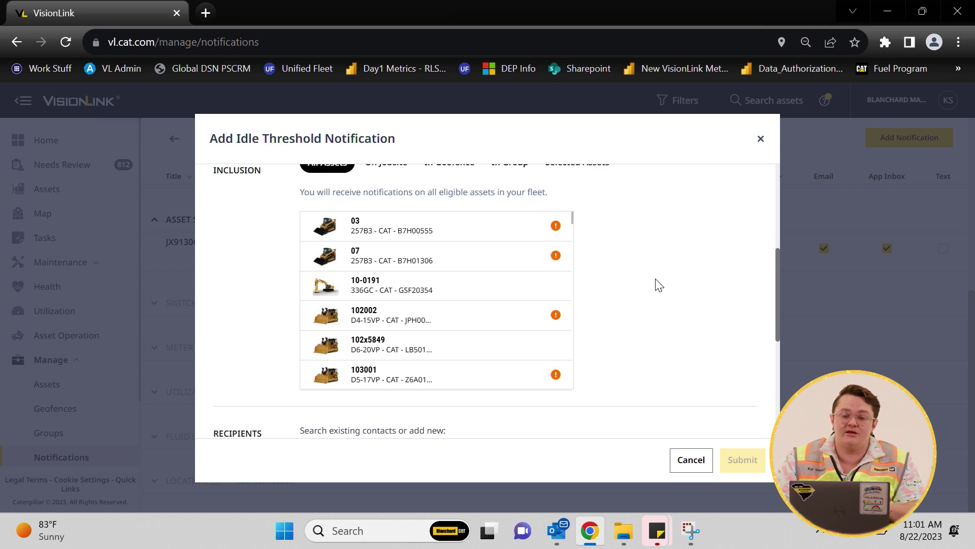
scroll(659, 285, "up", 1)
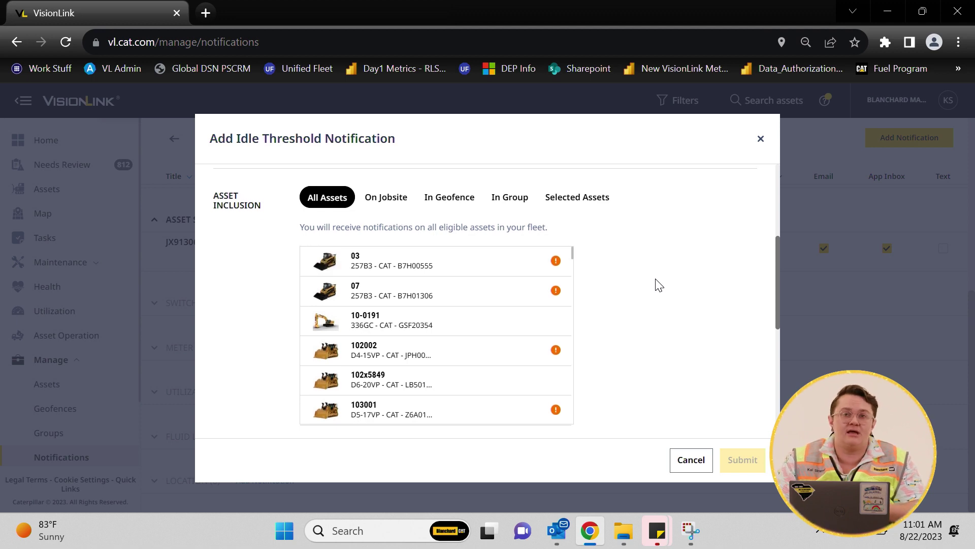
scroll(659, 284, "down", 3)
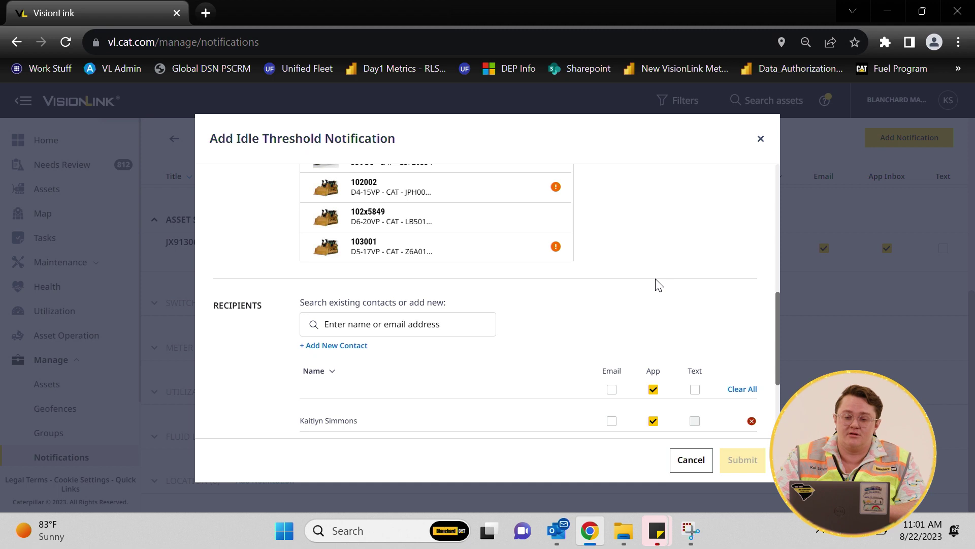
scroll(658, 284, "up", 6)
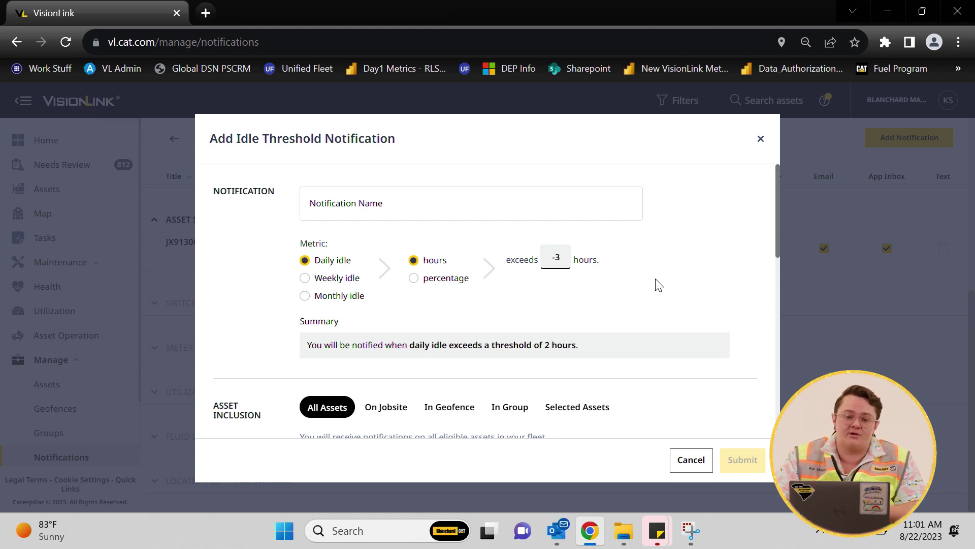
scroll(660, 284, "down", 5)
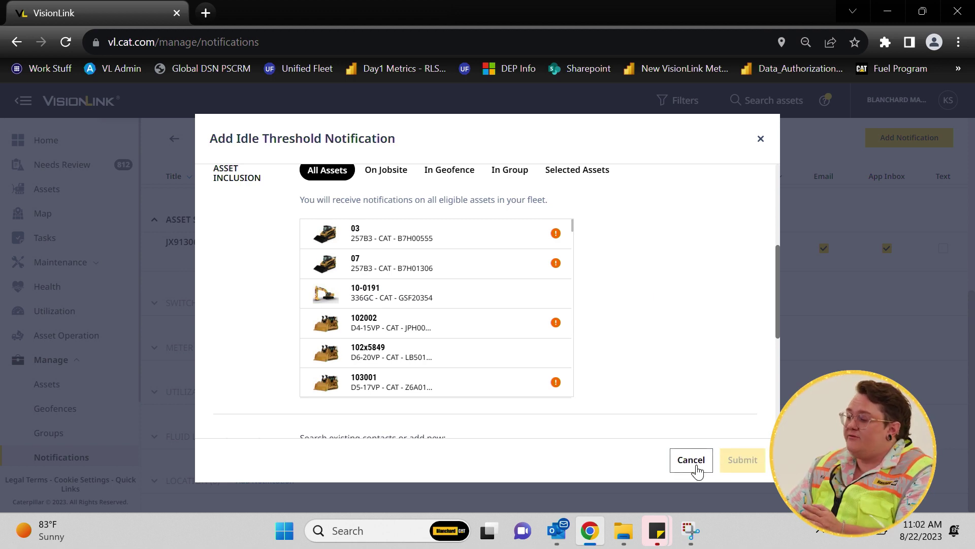
scroll(653, 320, "up", 5)
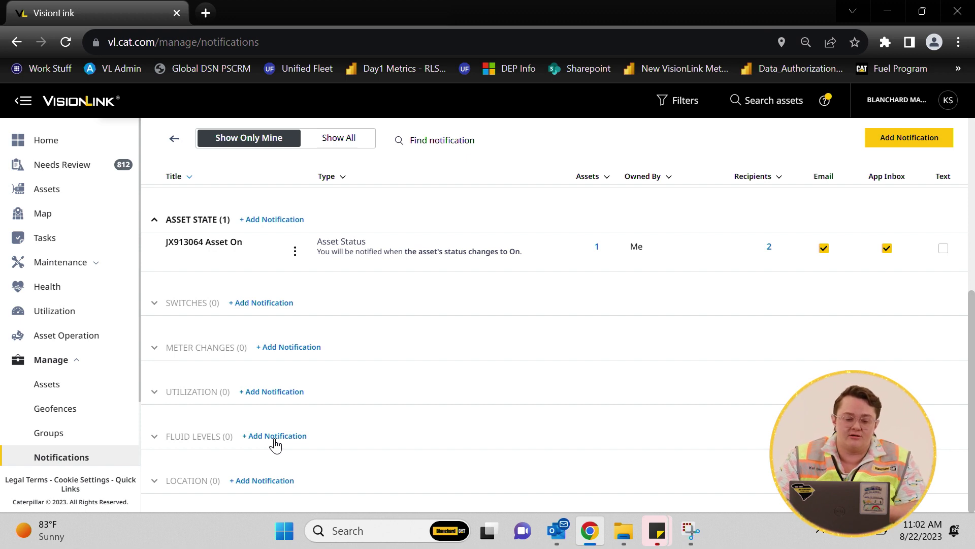
Start a new Fuel Loss Detected notification under Fluid Levels and set the fuel loss threshold to 4%
left_click(275, 438)
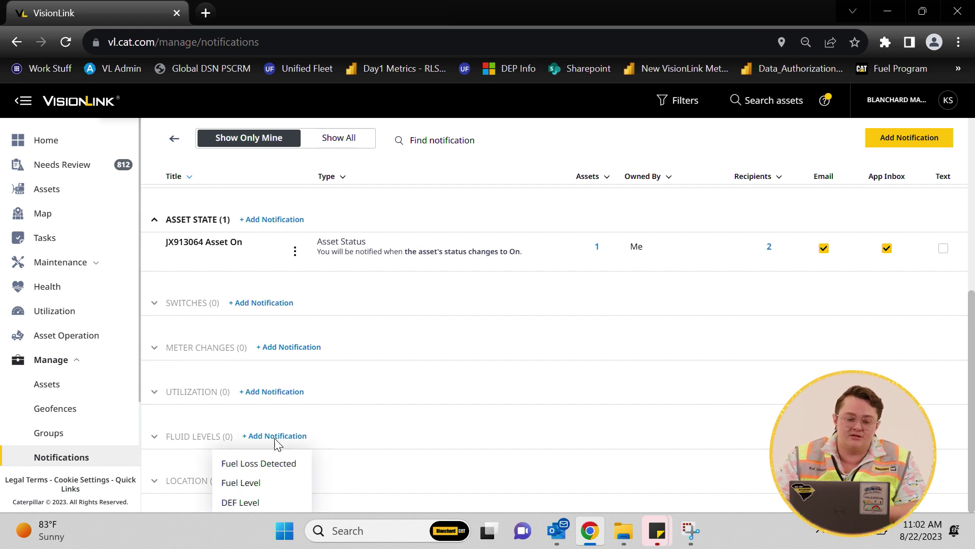
left_click(278, 466)
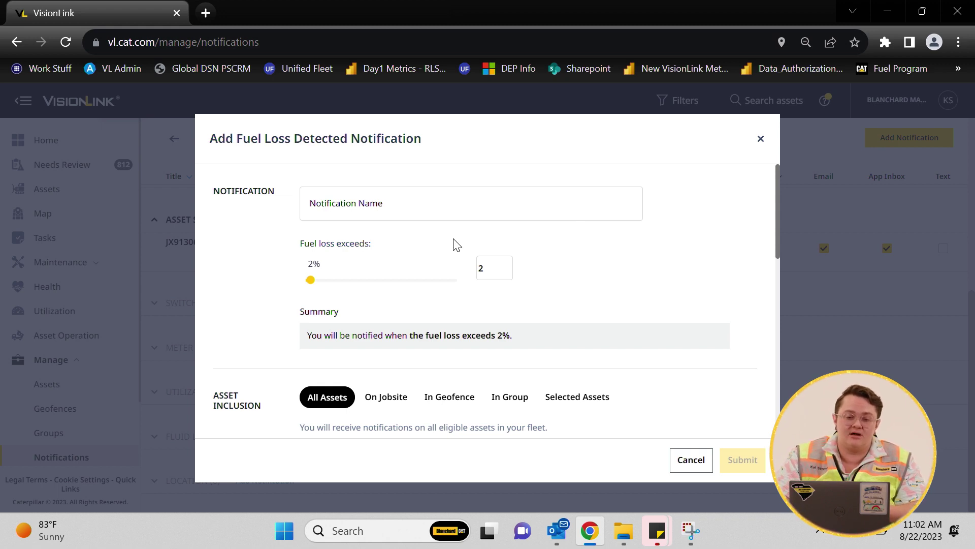
left_click(490, 266)
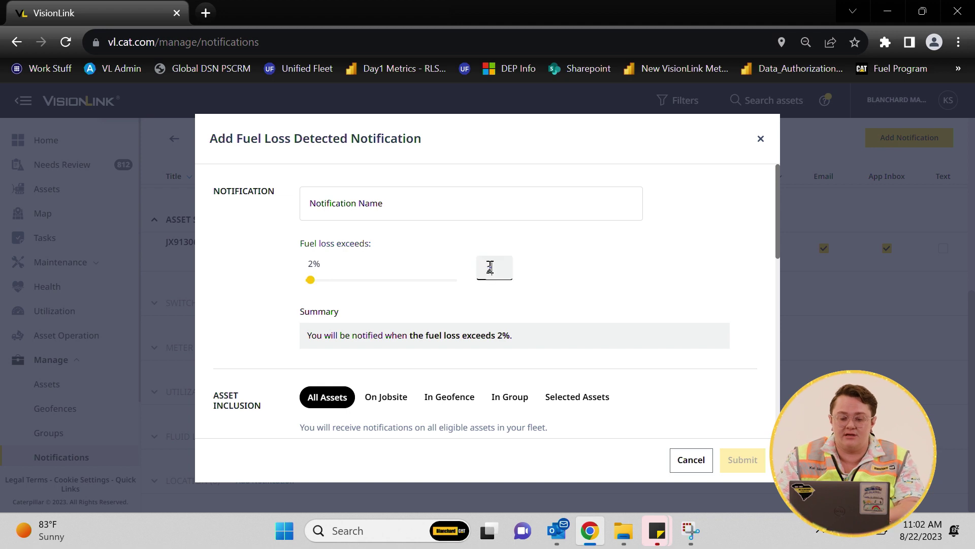
key("BackSpace")
type("4")
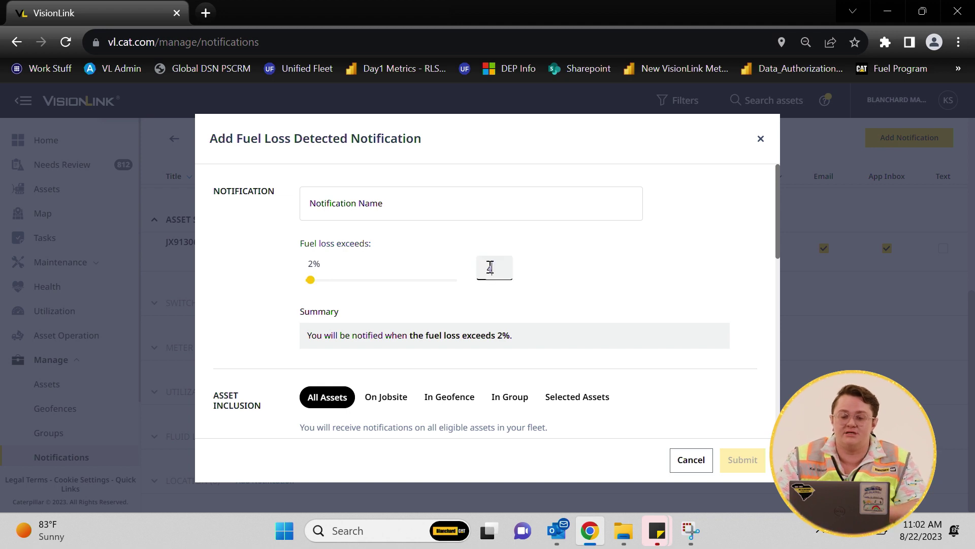
left_click(625, 275)
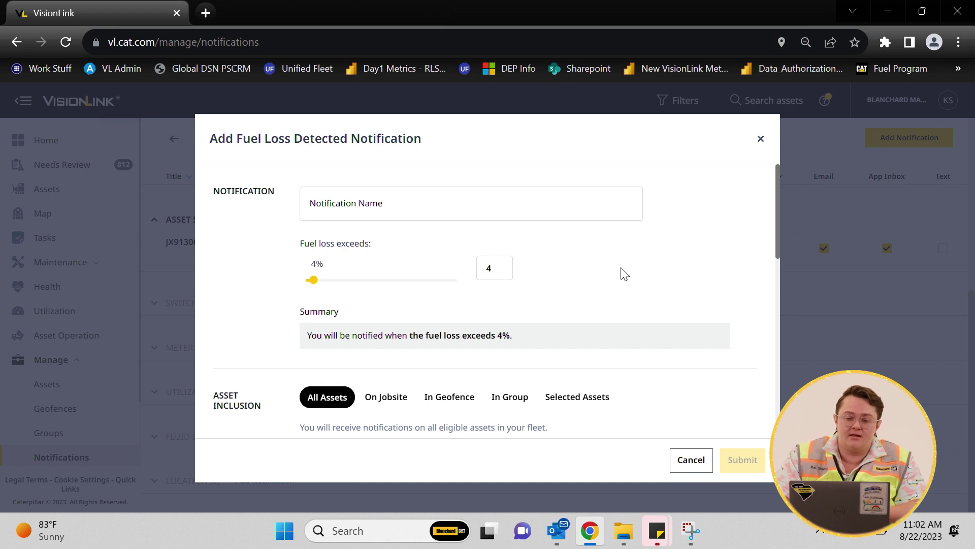
Examine the asset inclusion and recipient options of the Fuel Loss Detected notification, then leave the form without submitting
scroll(625, 274, "down", 1)
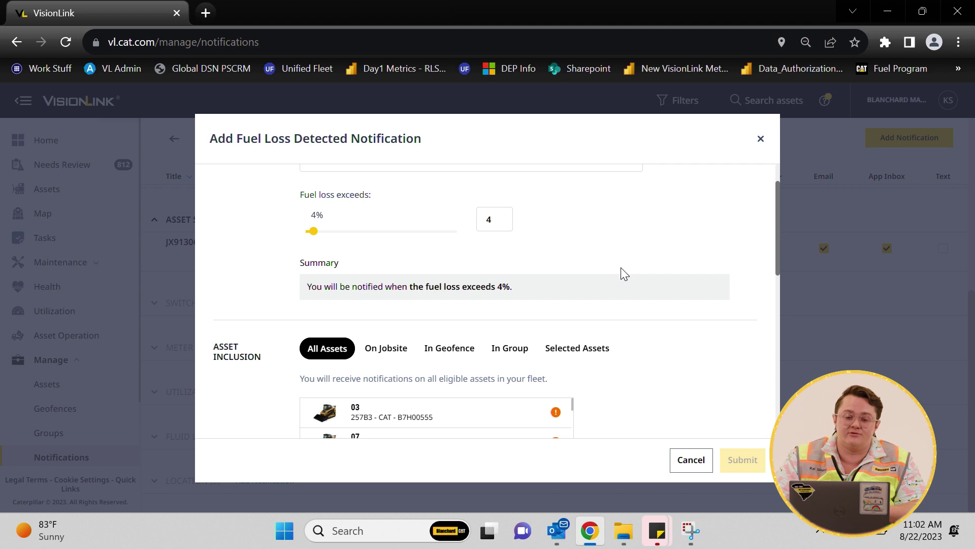
scroll(625, 274, "down", 2)
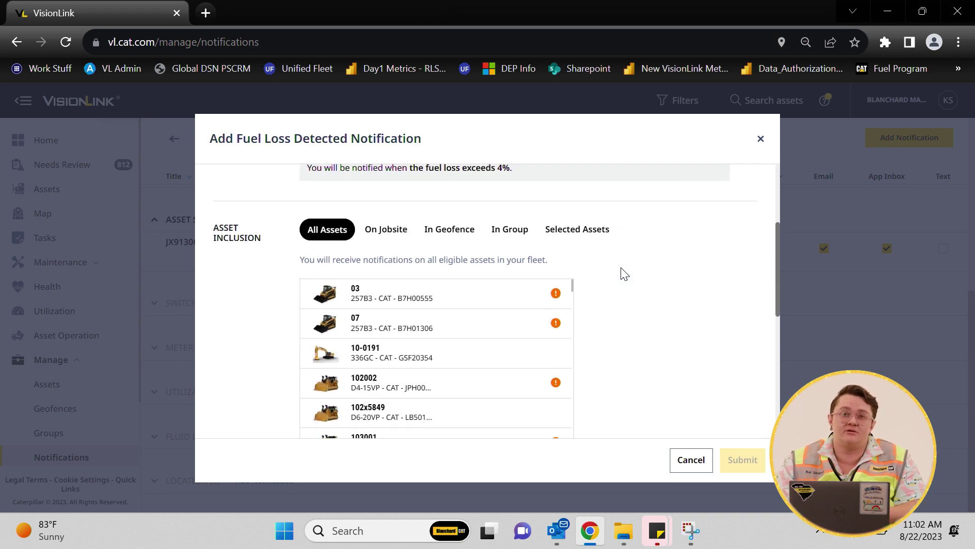
scroll(625, 274, "down", 1)
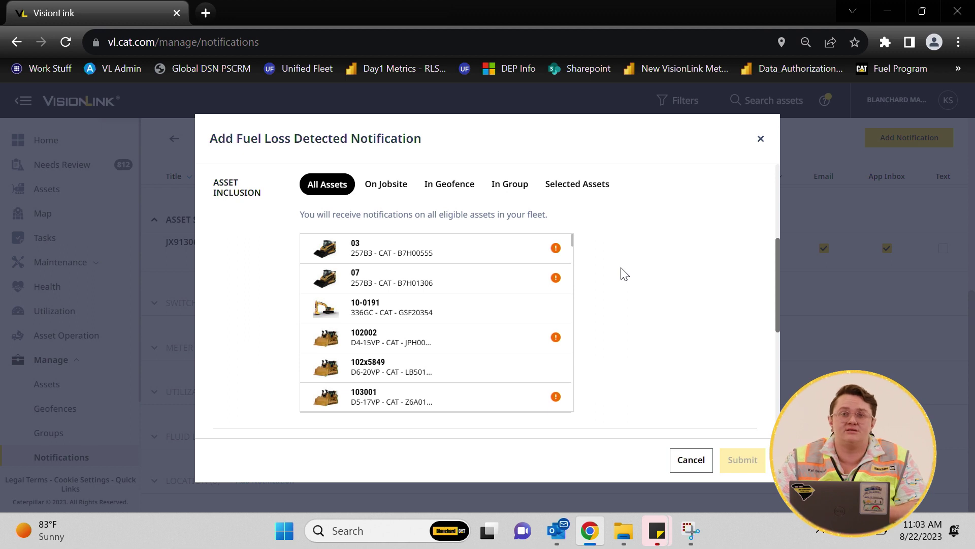
scroll(625, 274, "down", 4)
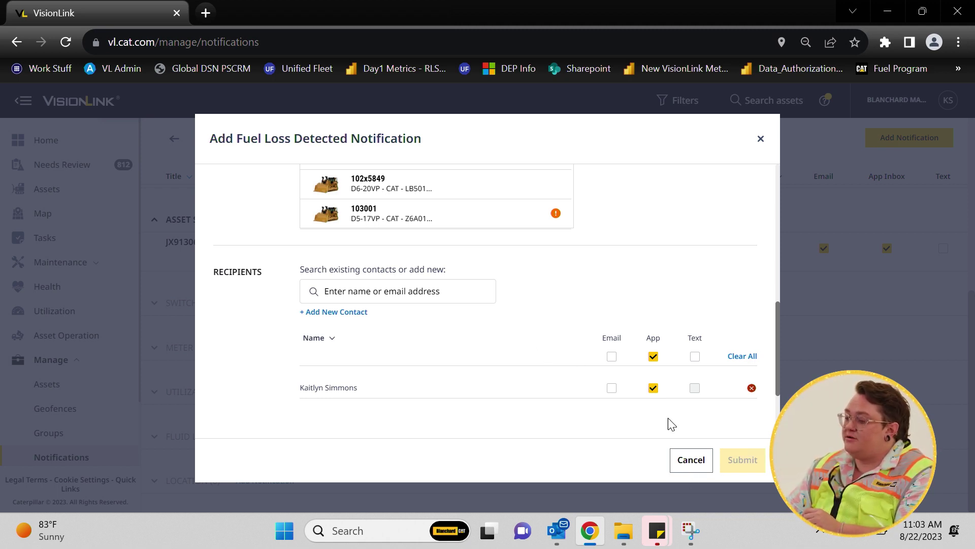
scroll(612, 290, "up", 8)
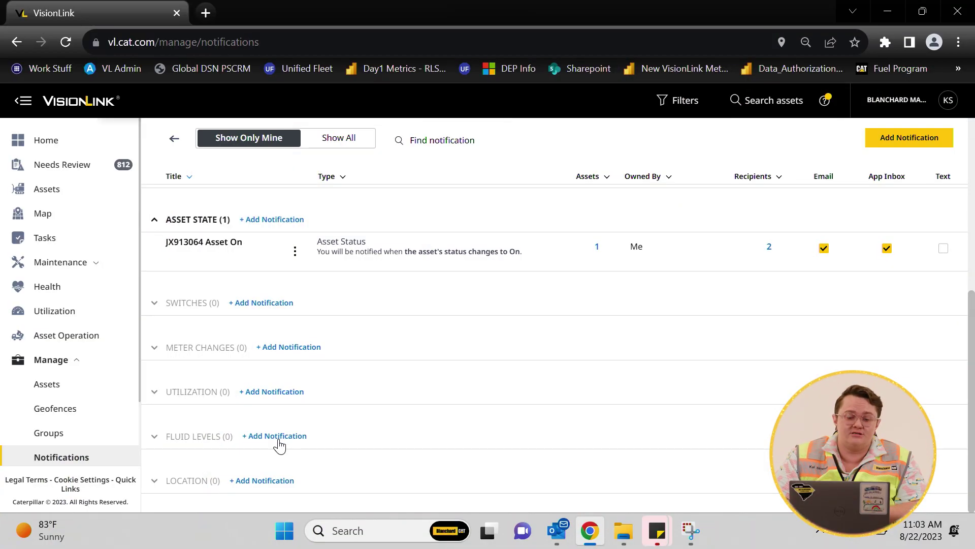
Start a new Fuel Level notification under Fluid Levels and set its condition to less than or equal to 50%
left_click(278, 437)
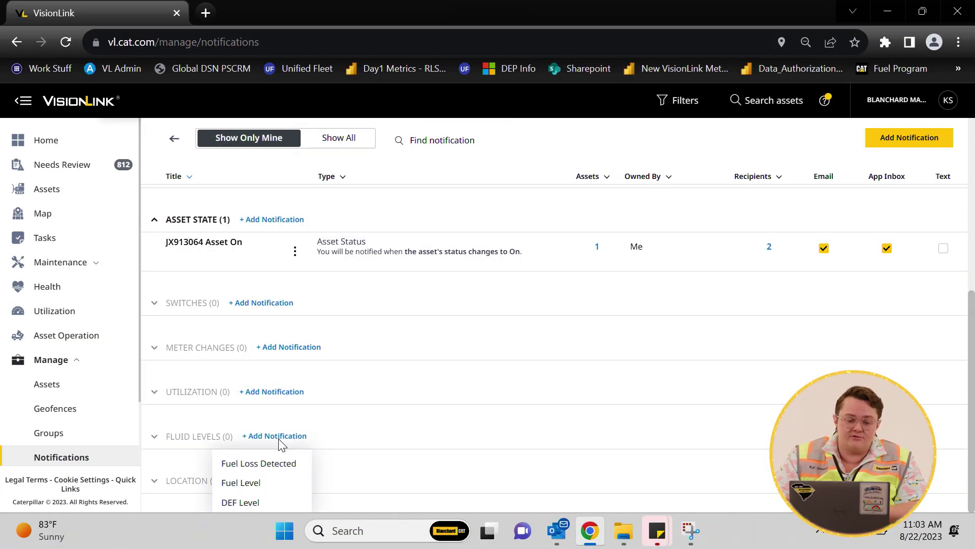
left_click(260, 484)
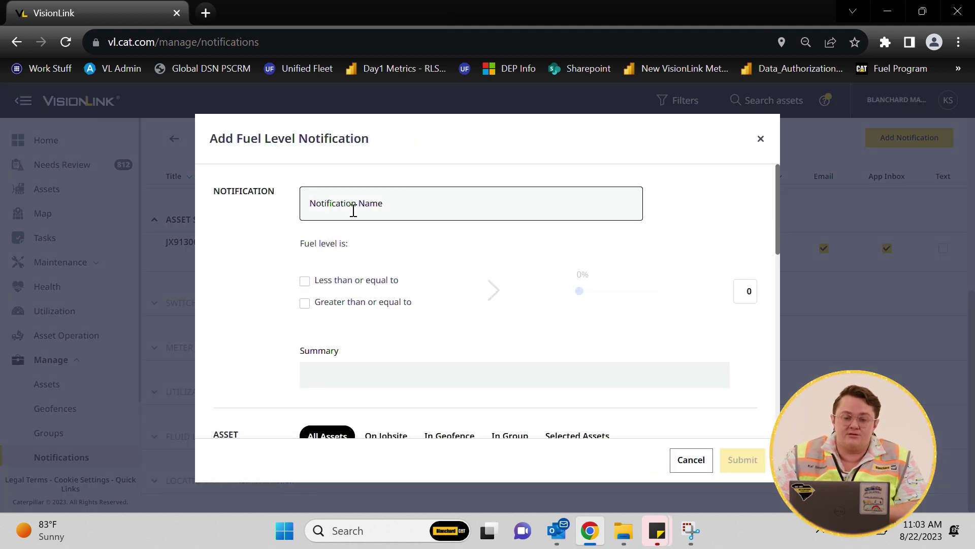
left_click(305, 288)
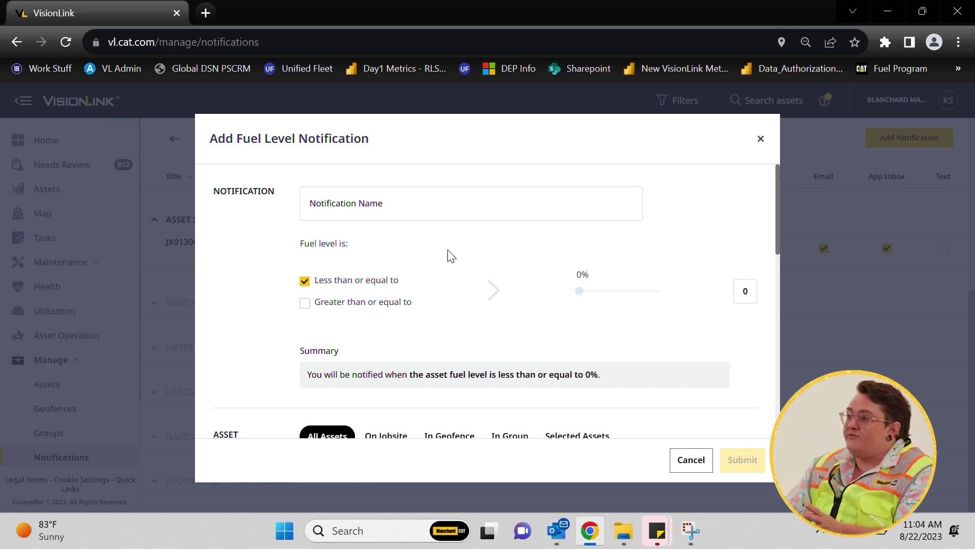
left_click_drag(579, 291, 620, 290)
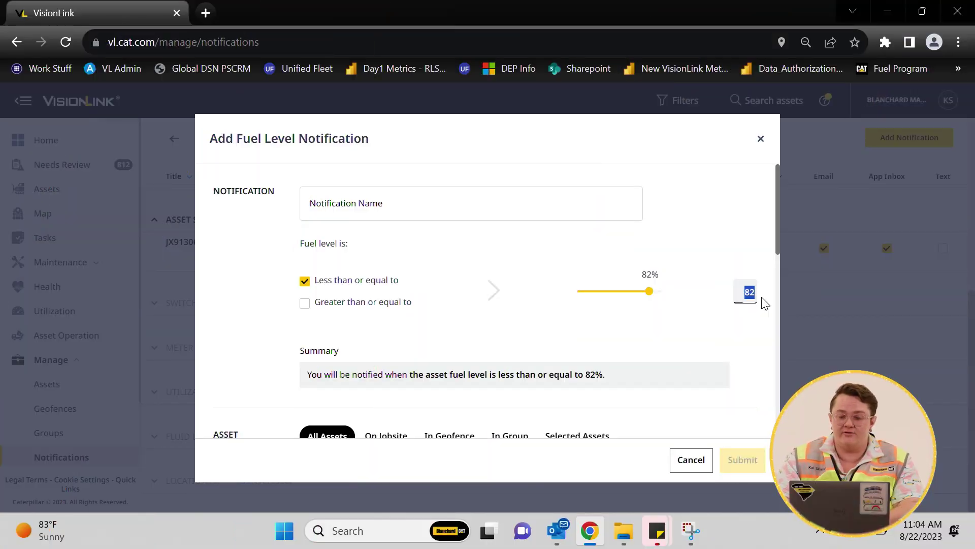
key("BackSpace")
type("50")
key("Return")
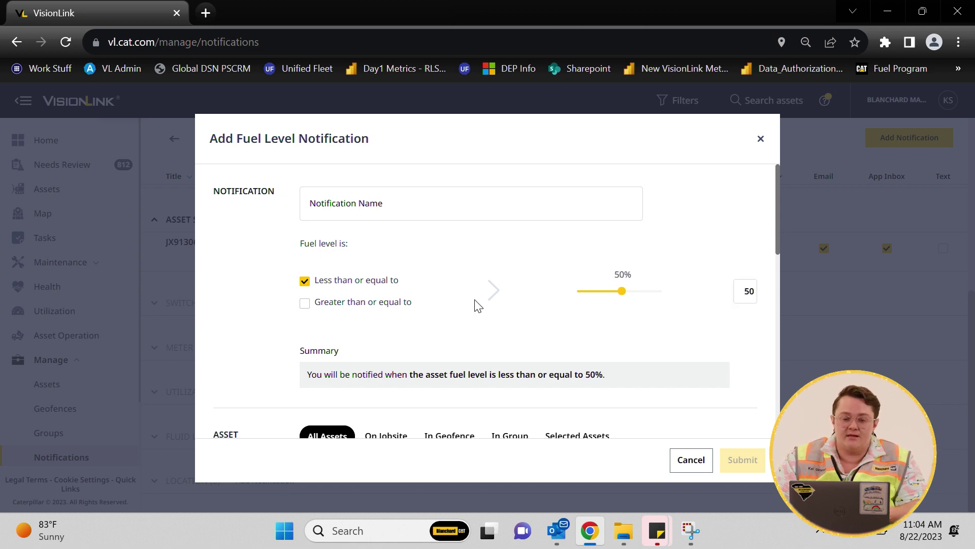
Examine the asset inclusion and recipient options of the Fuel Level notification, then leave the form without submitting
scroll(473, 304, "down", 3)
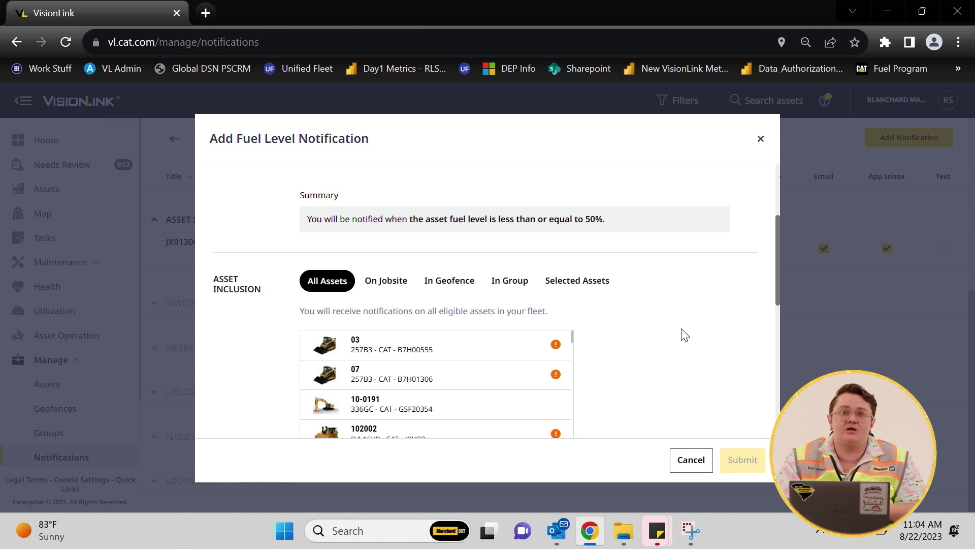
scroll(685, 336, "down", 2)
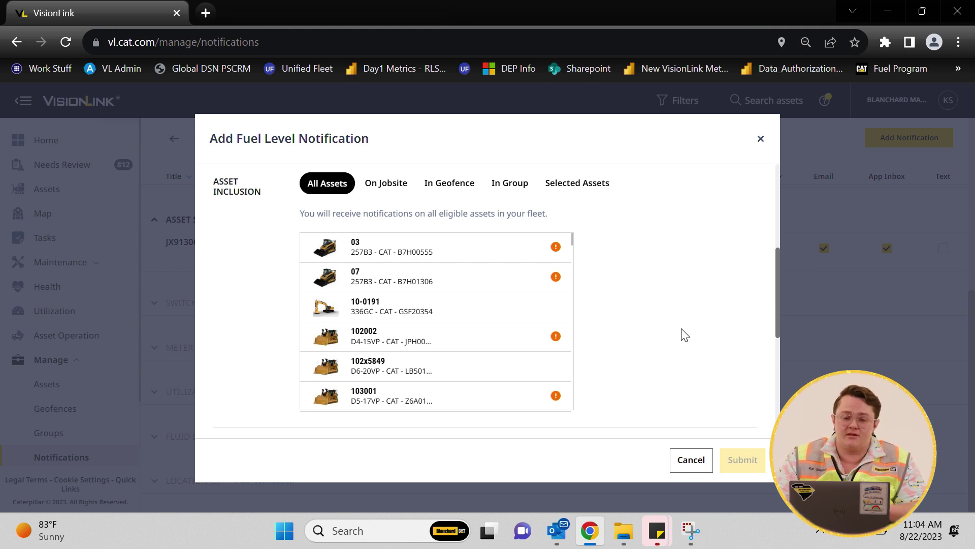
scroll(685, 335, "down", 4)
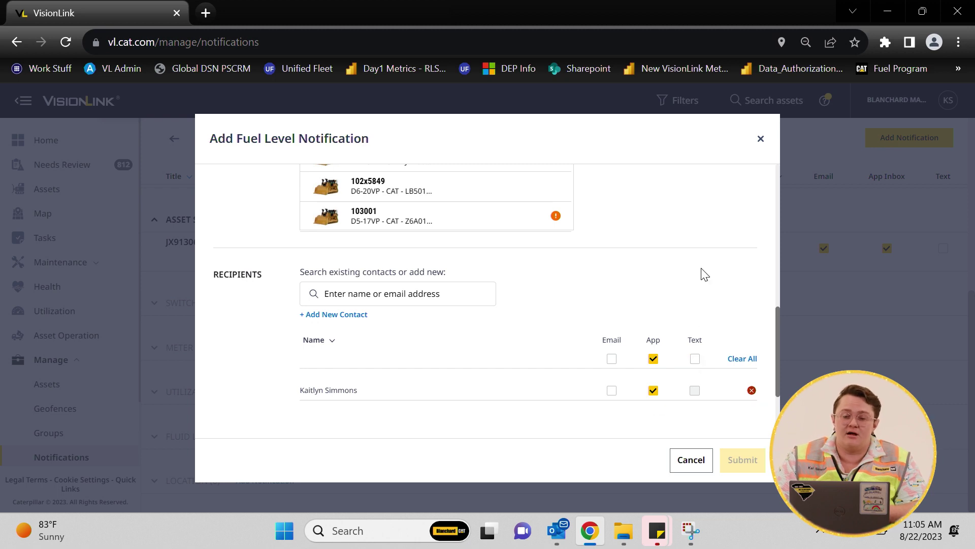
scroll(704, 274, "up", 5)
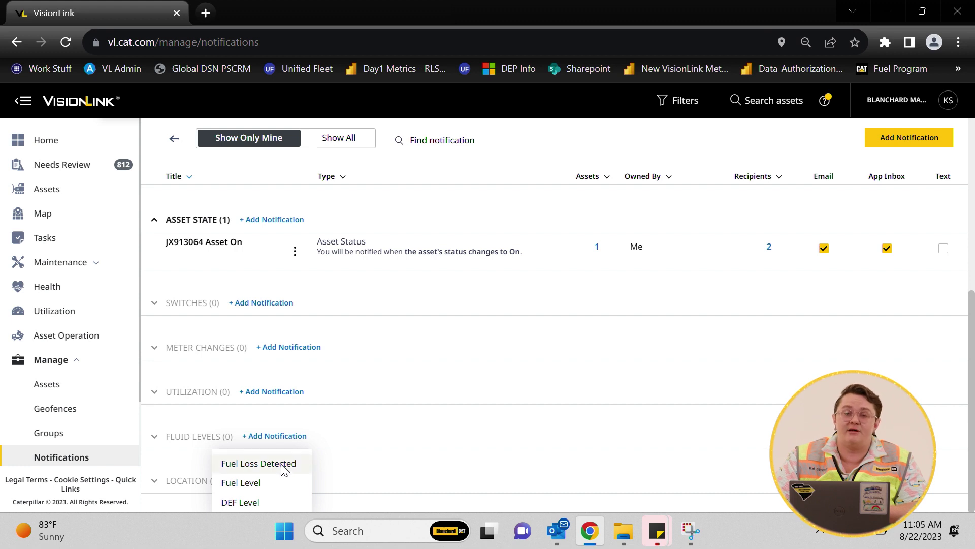
Start a new DEF Level notification with the condition less than or equal to 15% and review its asset inclusion and recipient options
left_click(274, 499)
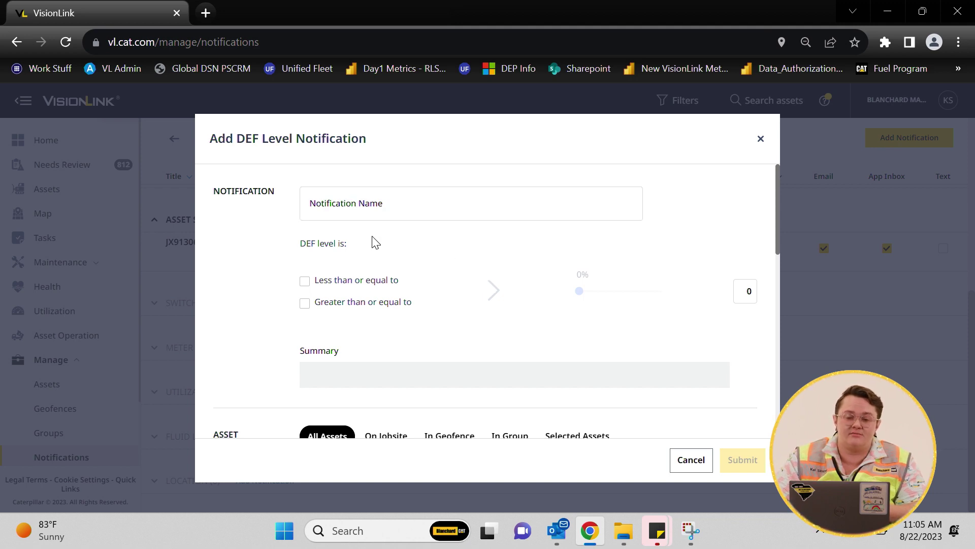
left_click(306, 282)
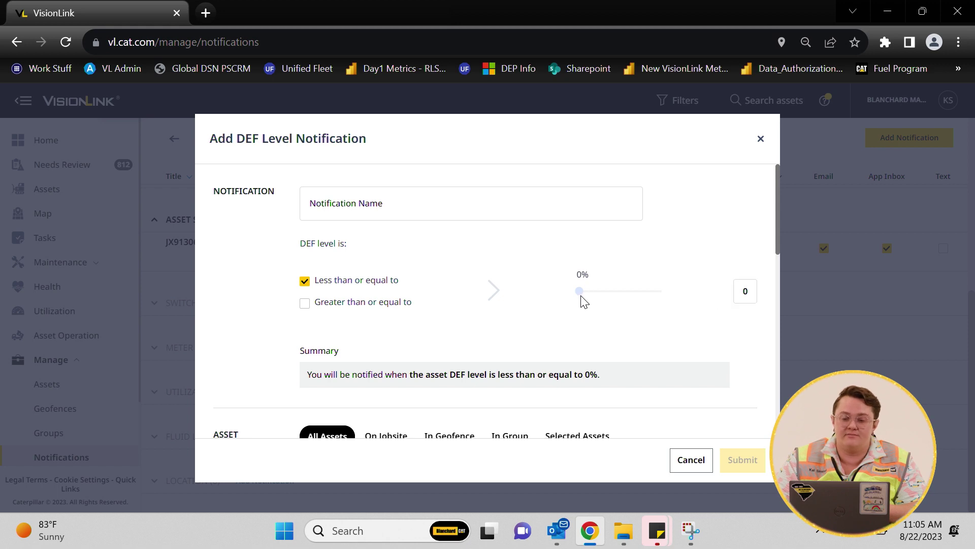
left_click(748, 296)
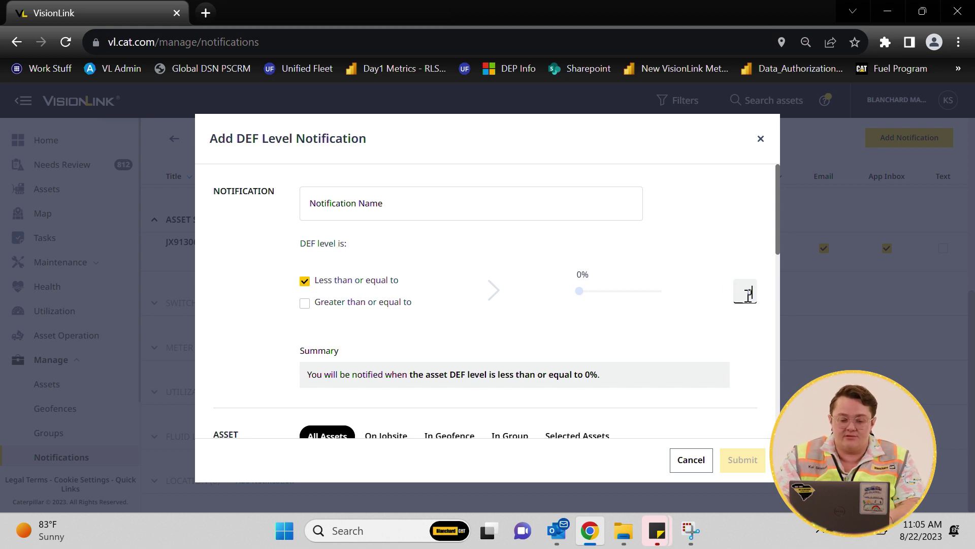
type("15")
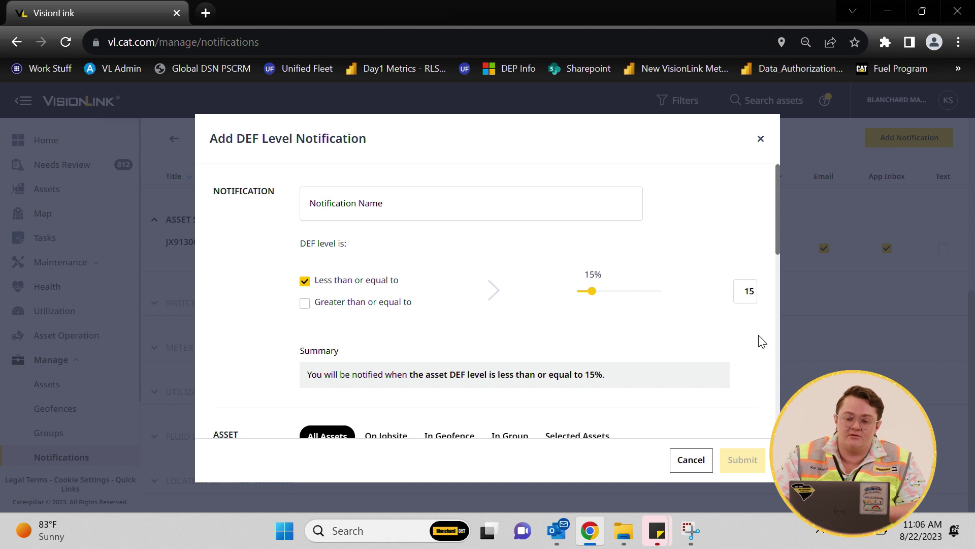
scroll(762, 341, "down", 5)
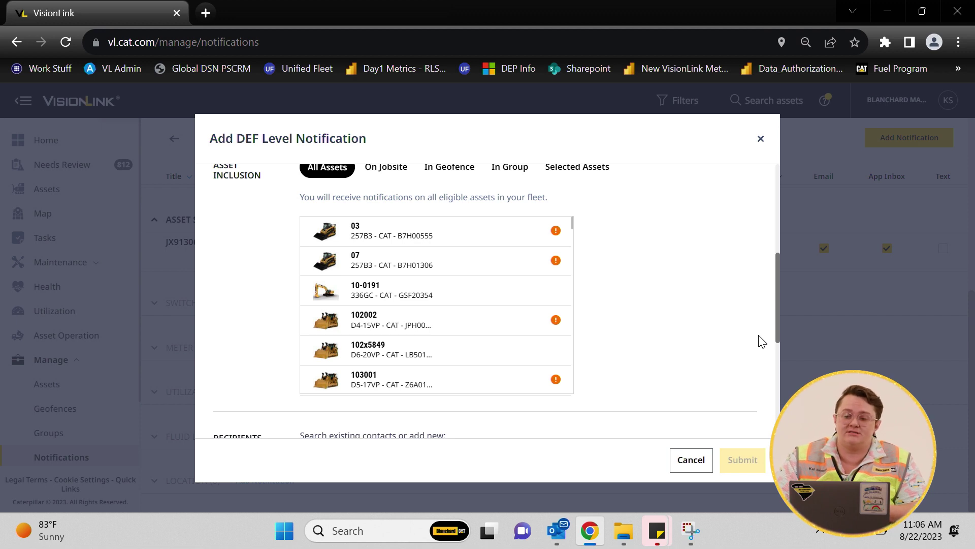
scroll(742, 307, "down", 4)
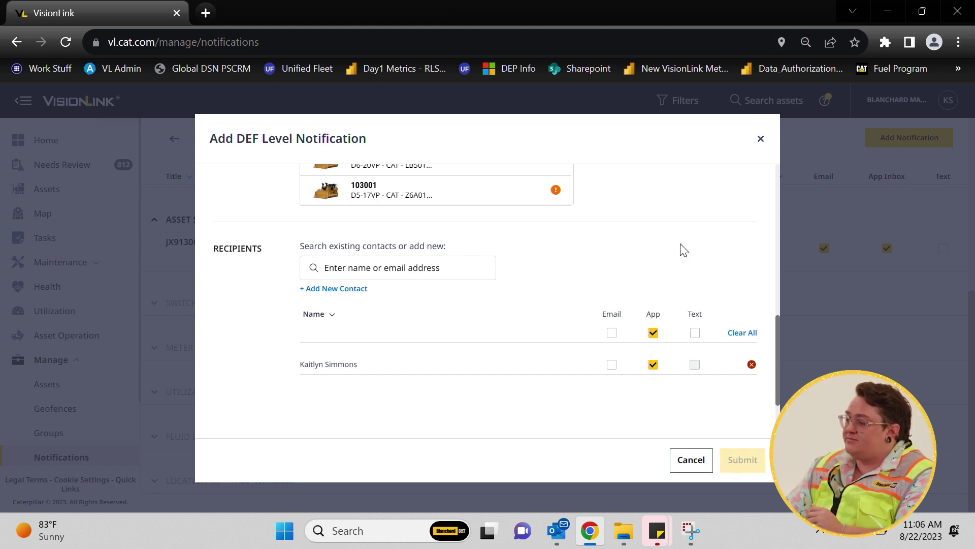
Leave the DEF Level form and start a Geofence Entry/Exit notification under Location with only the Exits condition selected
scroll(688, 267, "up", 10)
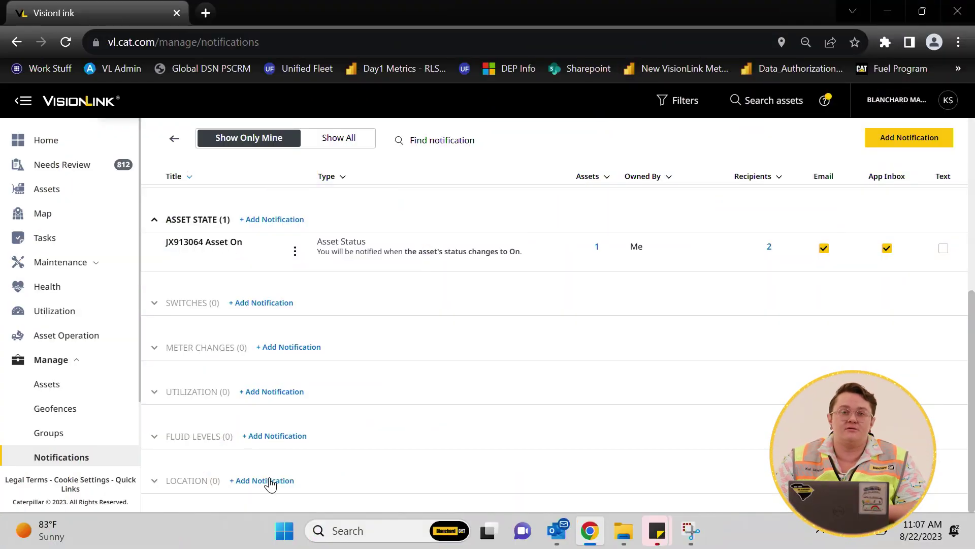
left_click(268, 480)
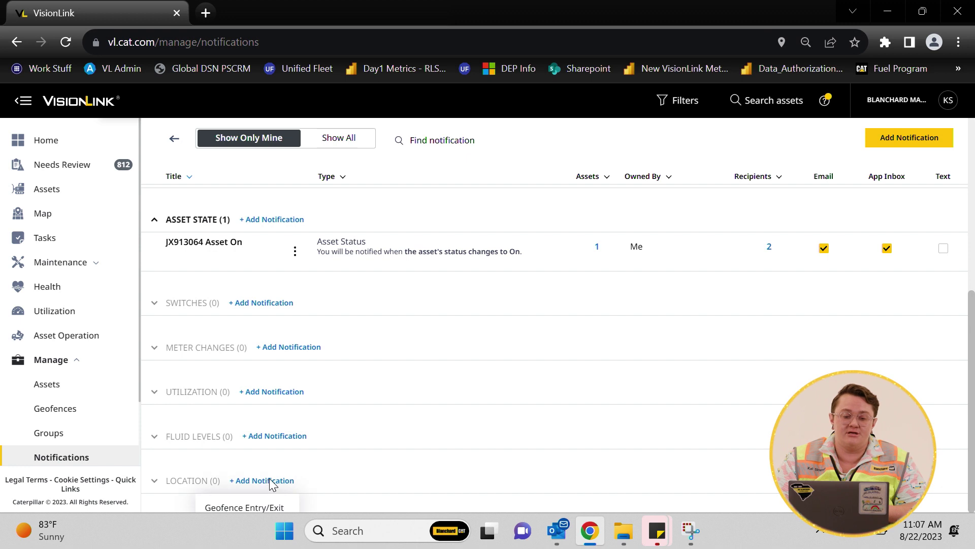
left_click(270, 507)
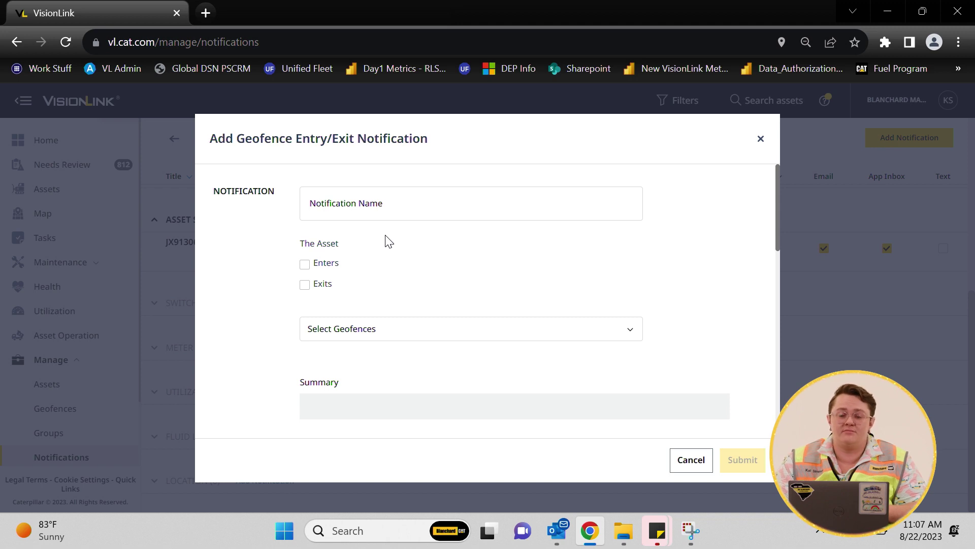
left_click(306, 265)
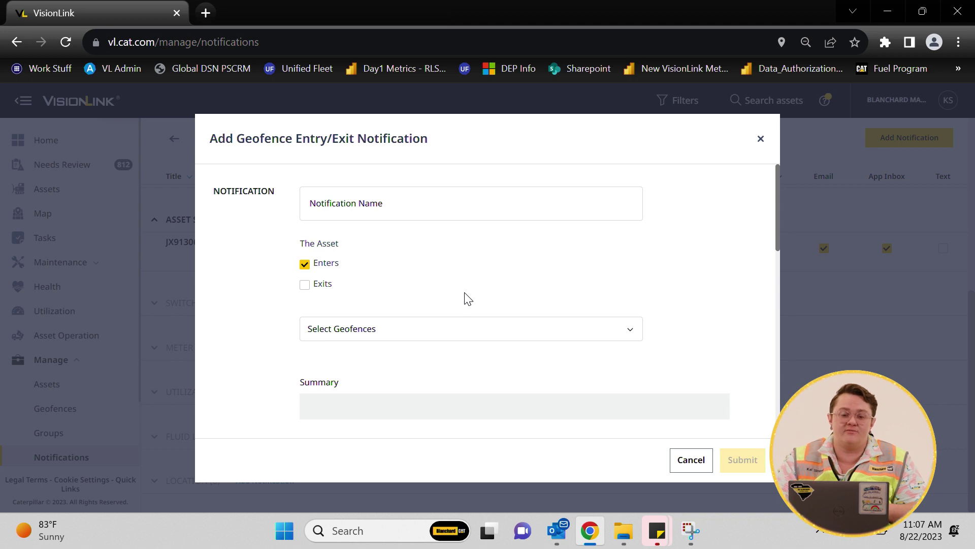
left_click(305, 264)
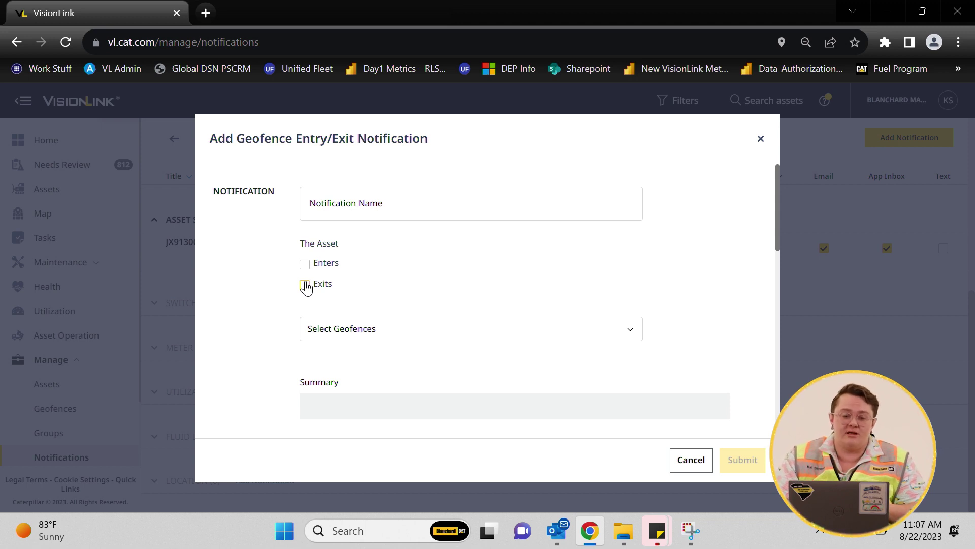
left_click(306, 285)
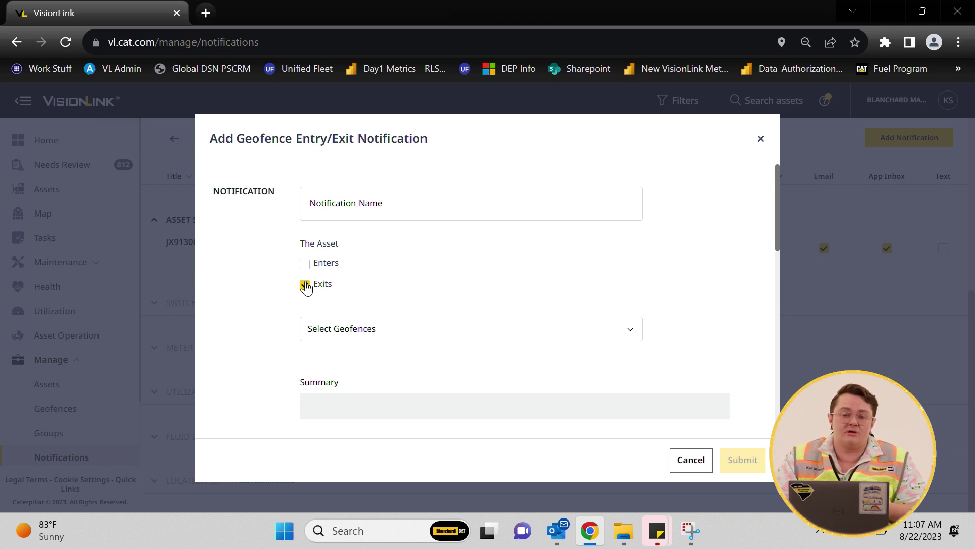
Check which geofences can be selected for the Geofence Entry/Exit notification, leaving the selection empty
left_click(360, 333)
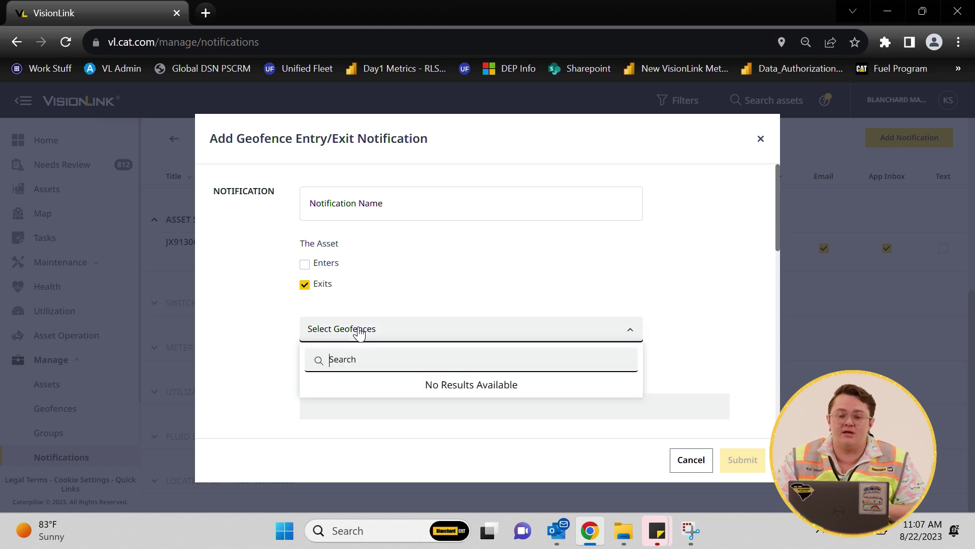
left_click(278, 337)
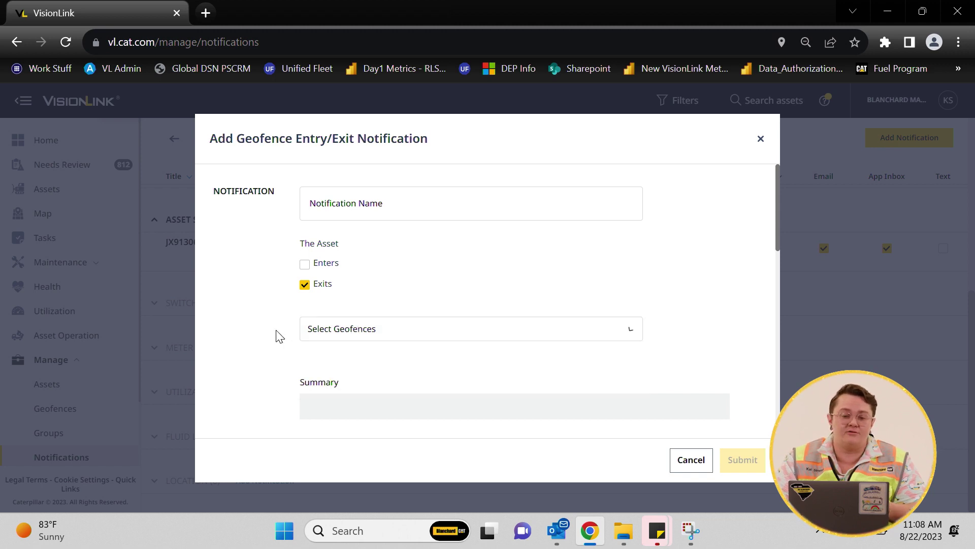
left_click(364, 335)
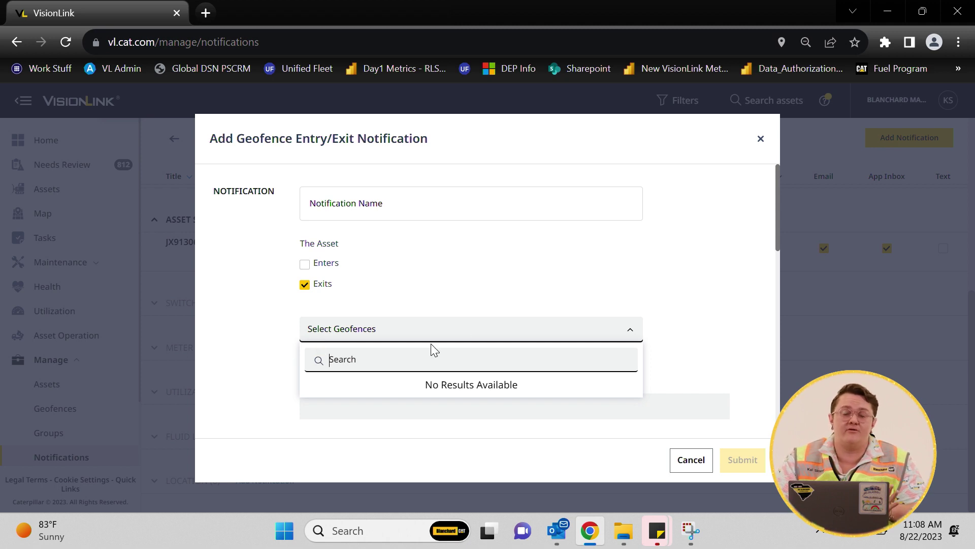
left_click(623, 290)
Examine the asset inclusion and recipient options of the Geofence Entry/Exit notification, then leave the form without submitting
scroll(624, 292, "down", 3)
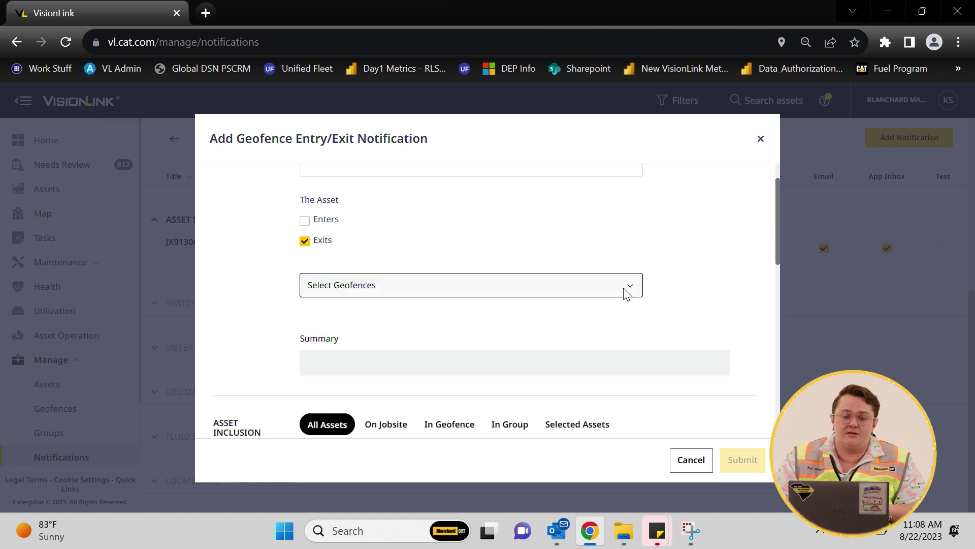
scroll(626, 294, "down", 1)
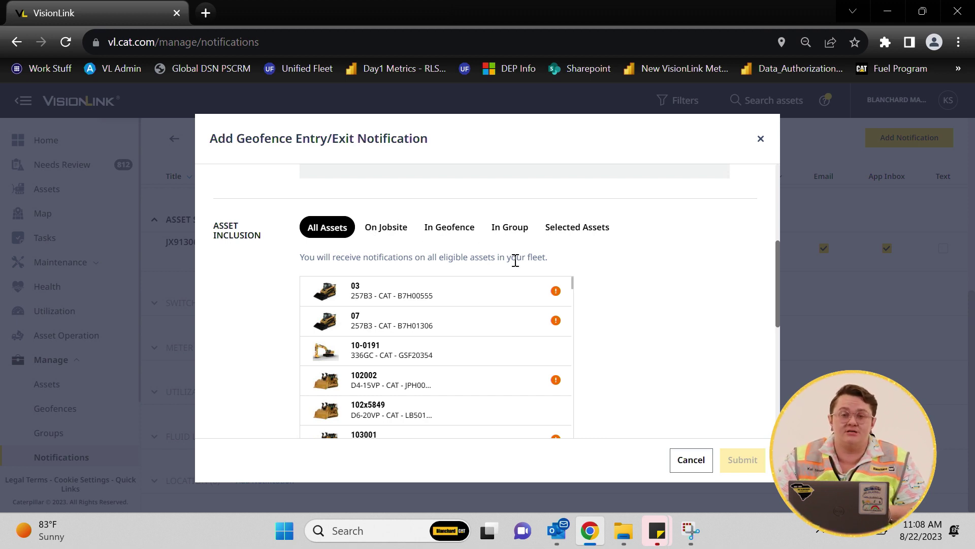
scroll(685, 297, "down", 4)
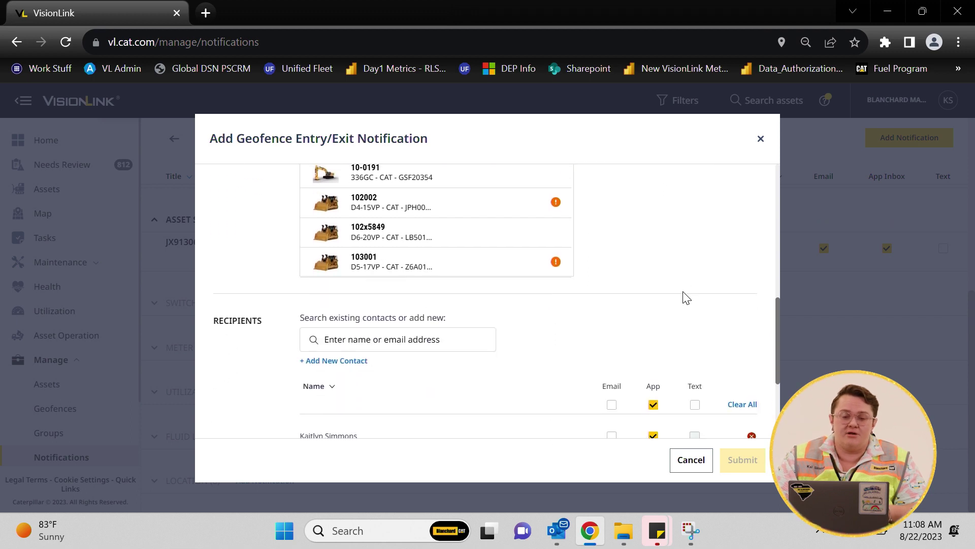
scroll(685, 297, "up", 4)
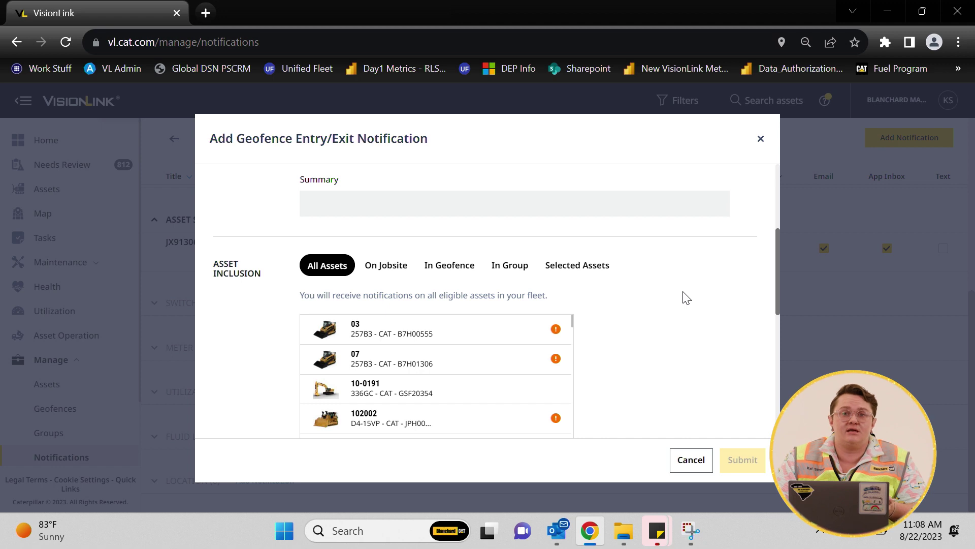
scroll(686, 297, "down", 5)
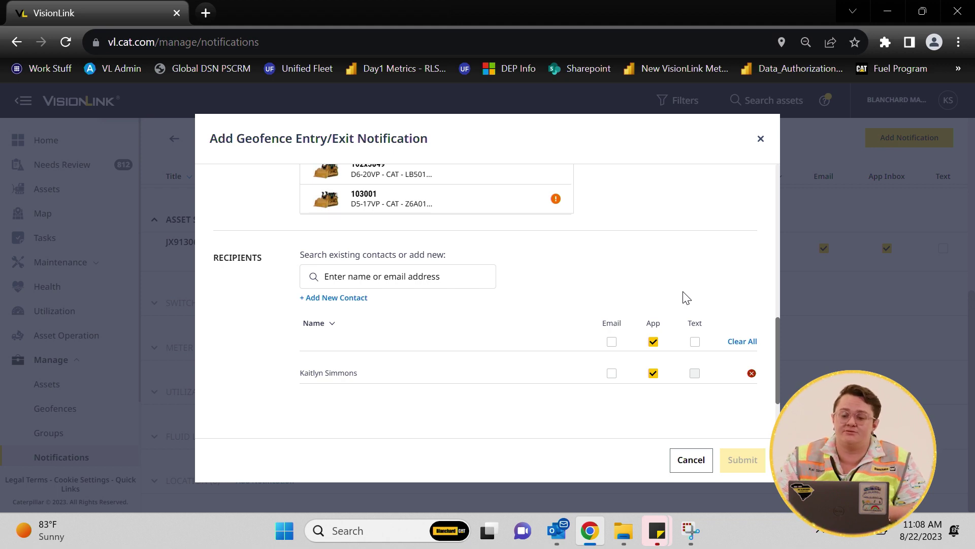
scroll(686, 324, "up", 8)
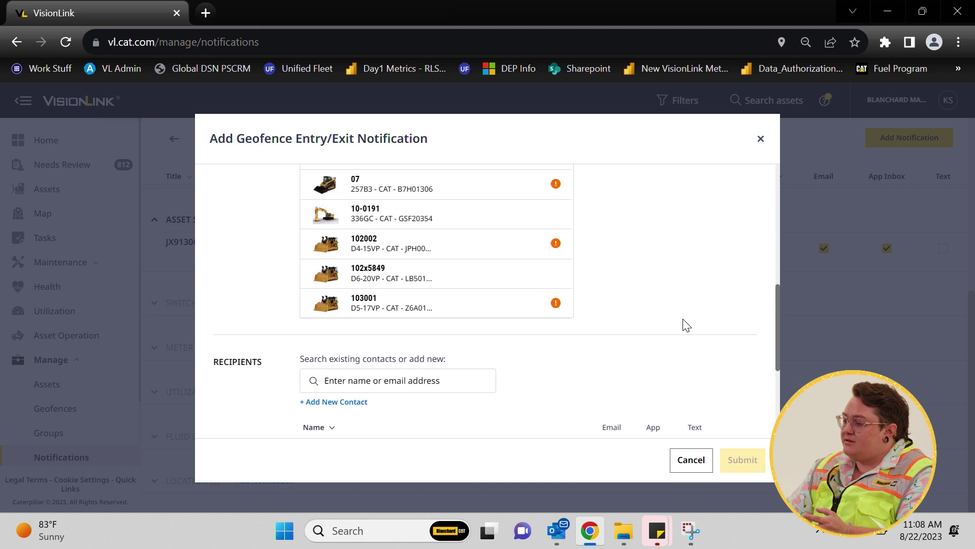
scroll(686, 324, "up", 2)
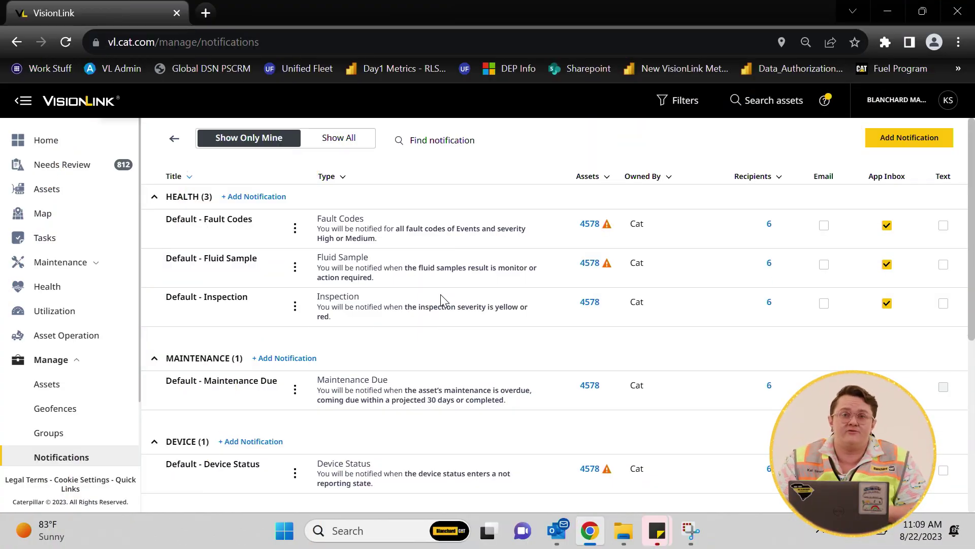
View the actions available for the Default - Fault Codes notification and the general option to add a notification, then activate the notification search
left_click(295, 232)
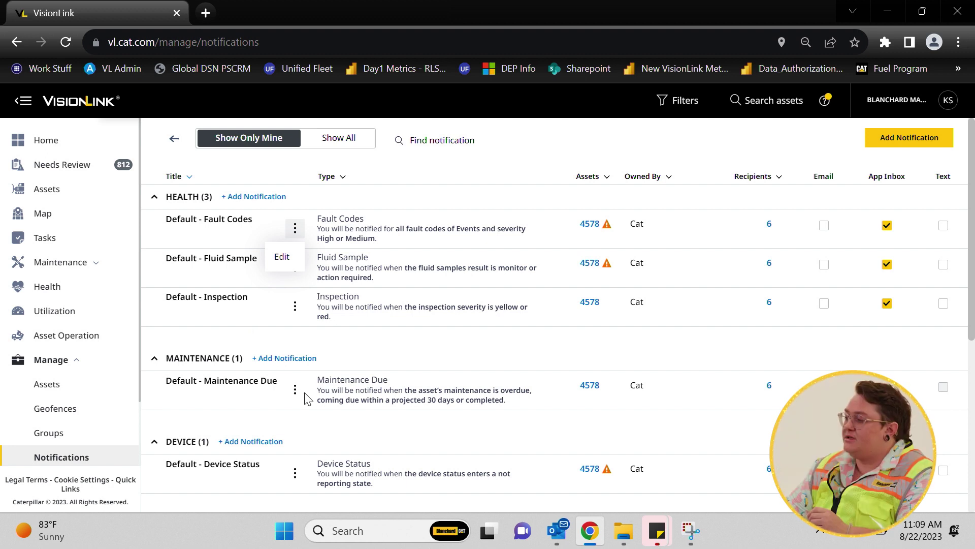
left_click(907, 138)
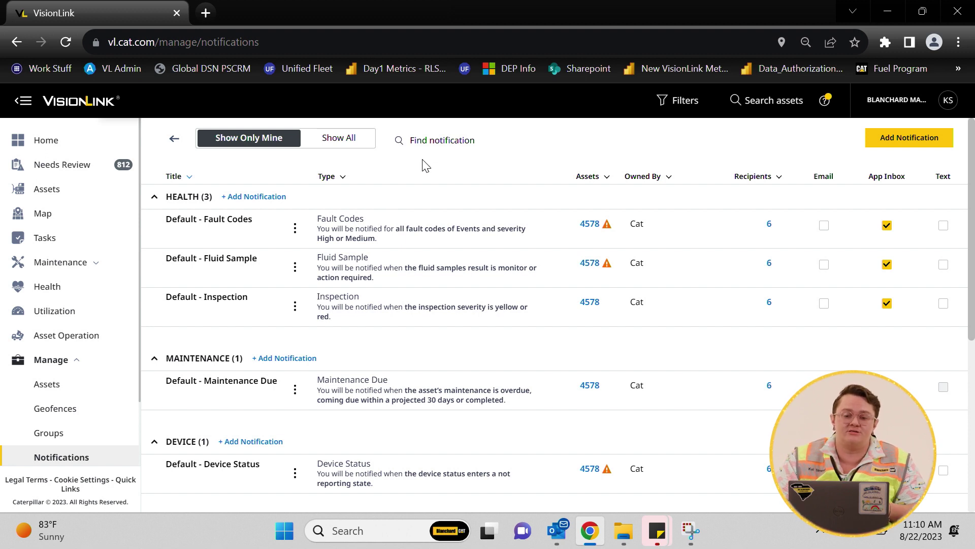
left_click(433, 146)
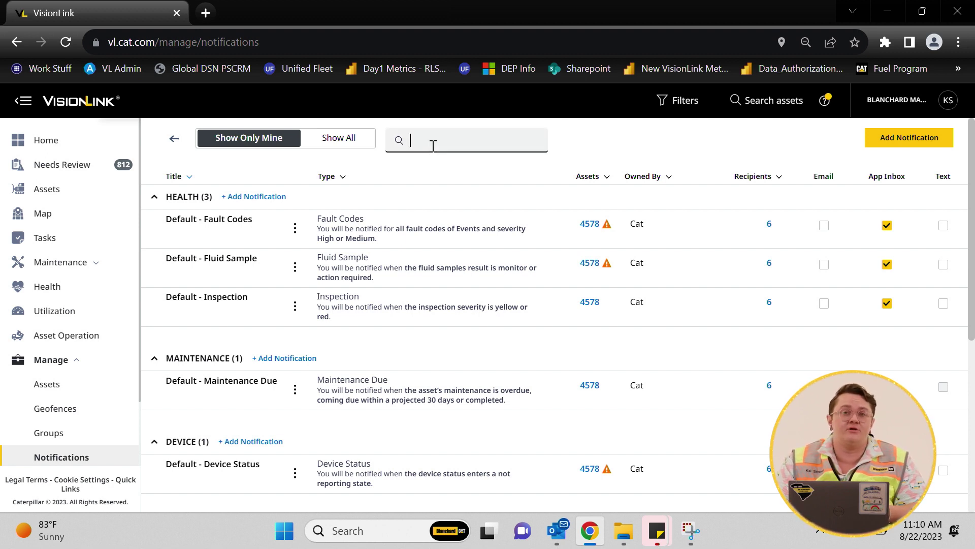